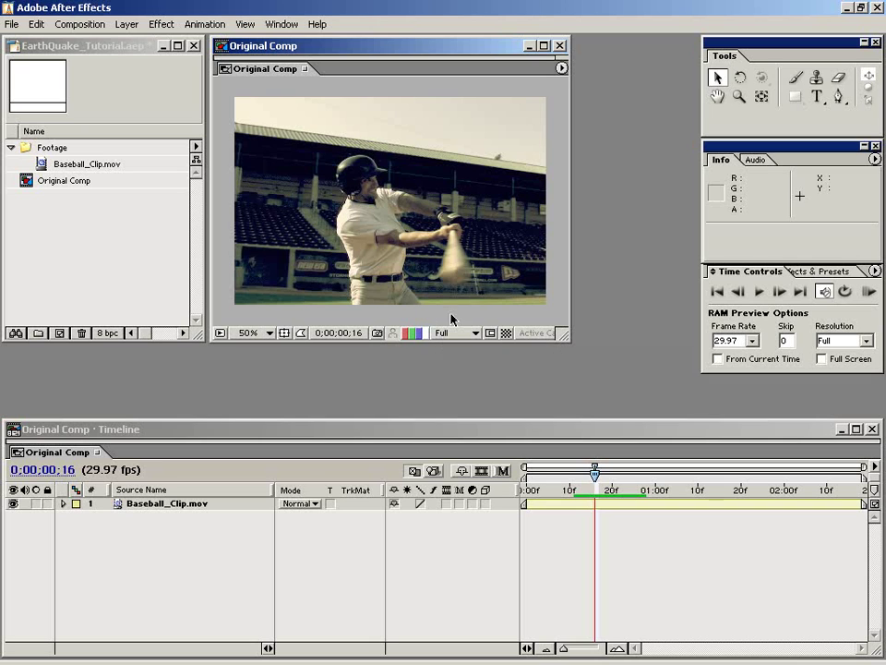
# Scrub the clip back to frame 0;00;00;14, mid bat swing
pyautogui.moveTo(596, 472)
pyautogui.mouseDown()
pyautogui.moveTo(574, 489)
pyautogui.moveTo(646, 488)
pyautogui.moveTo(565, 510)
pyautogui.moveTo(525, 510)
pyautogui.moveTo(737, 507)
pyautogui.moveTo(621, 508)
pyautogui.moveTo(732, 507)
pyautogui.moveTo(548, 496)
pyautogui.moveTo(599, 483)
pyautogui.moveTo(585, 474)
pyautogui.moveTo(607, 470)
pyautogui.moveTo(708, 470)
pyautogui.moveTo(611, 469)
pyautogui.moveTo(680, 472)
pyautogui.moveTo(581, 495)
pyautogui.moveTo(603, 492)
pyautogui.moveTo(586, 486)
pyautogui.mouseUp()
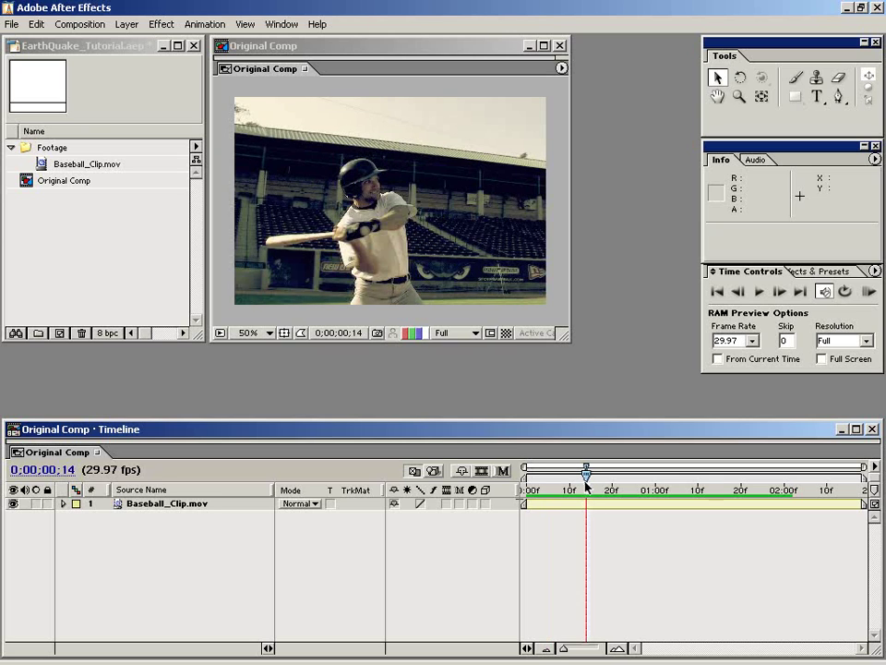
# Set Position keyframes at 360, 240 on frames 0;00;00;14 and 0;00;01;01
pyautogui.click(64, 504)
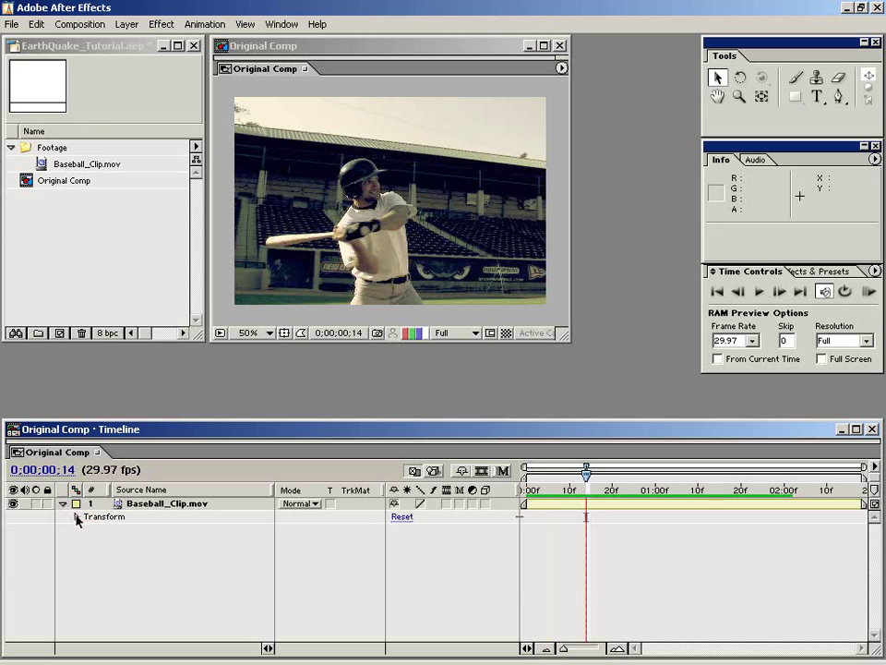
pyautogui.click(76, 517)
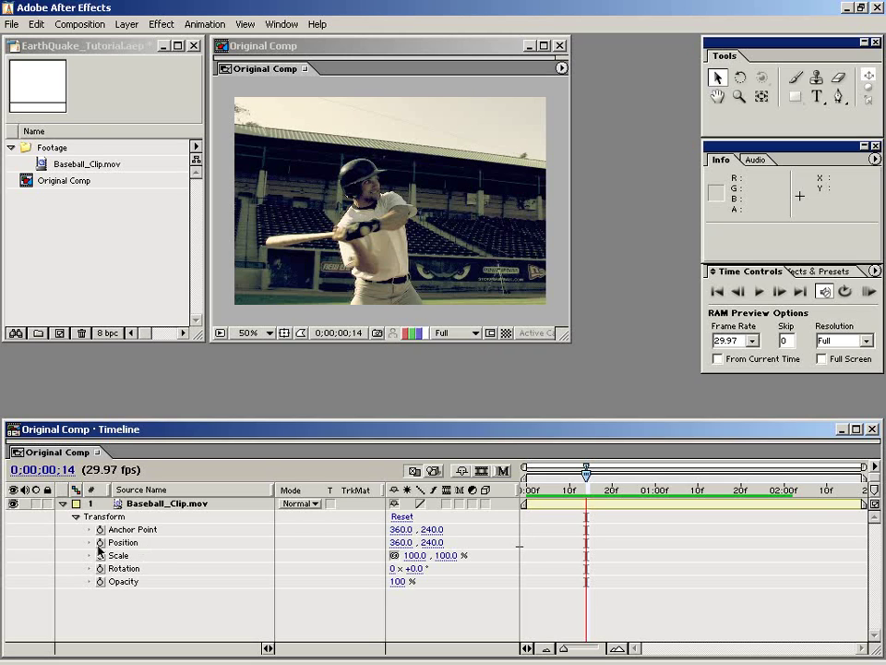
pyautogui.click(101, 543)
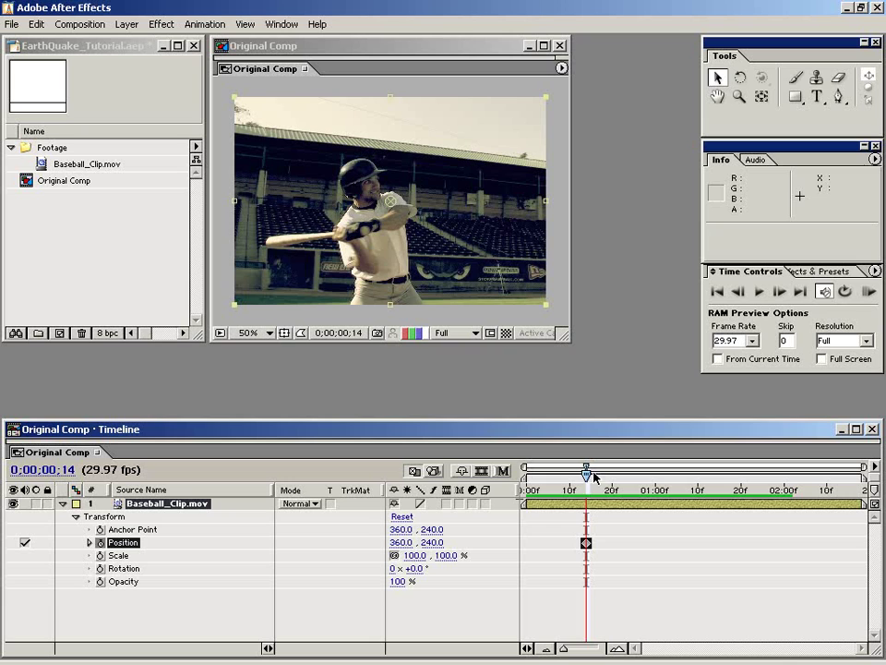
pyautogui.moveTo(585, 490); pyautogui.dragTo(667, 480)
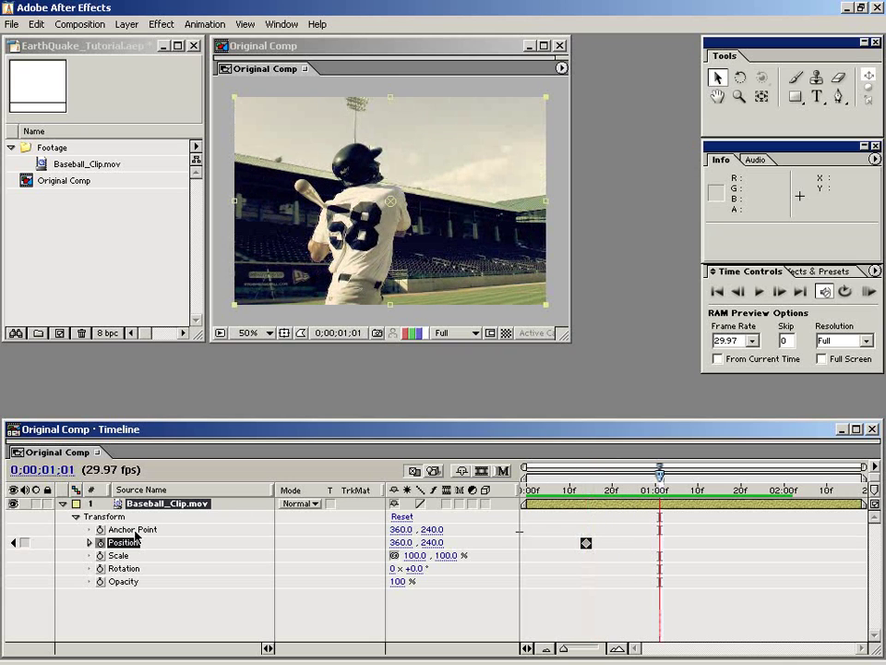
pyautogui.click(25, 542)
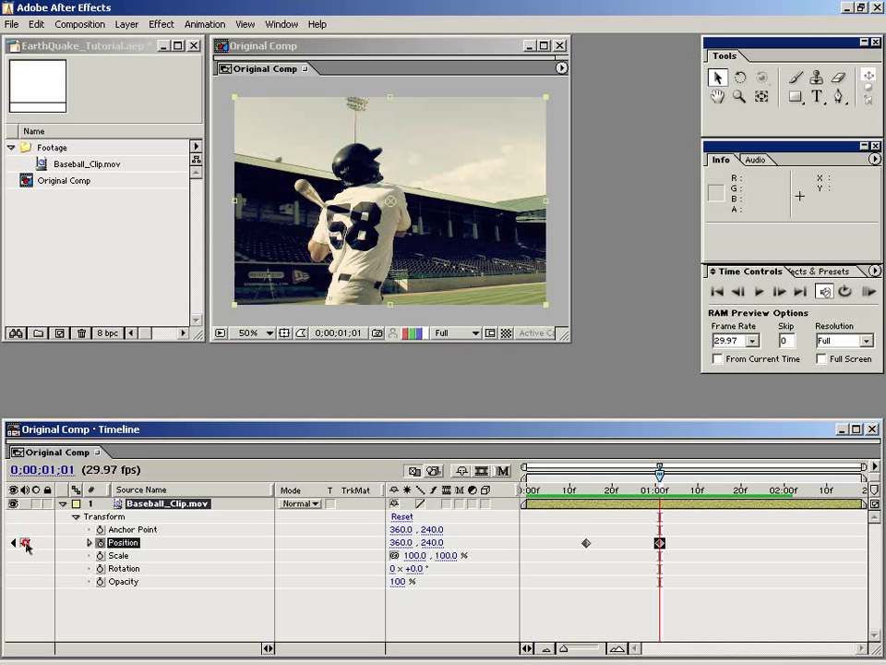
pyautogui.click(646, 492)
pyautogui.moveTo(646, 494)
pyautogui.mouseDown()
pyautogui.moveTo(585, 494)
pyautogui.moveTo(659, 494)
pyautogui.moveTo(586, 499)
pyautogui.mouseUp()
pyautogui.click(652, 593)
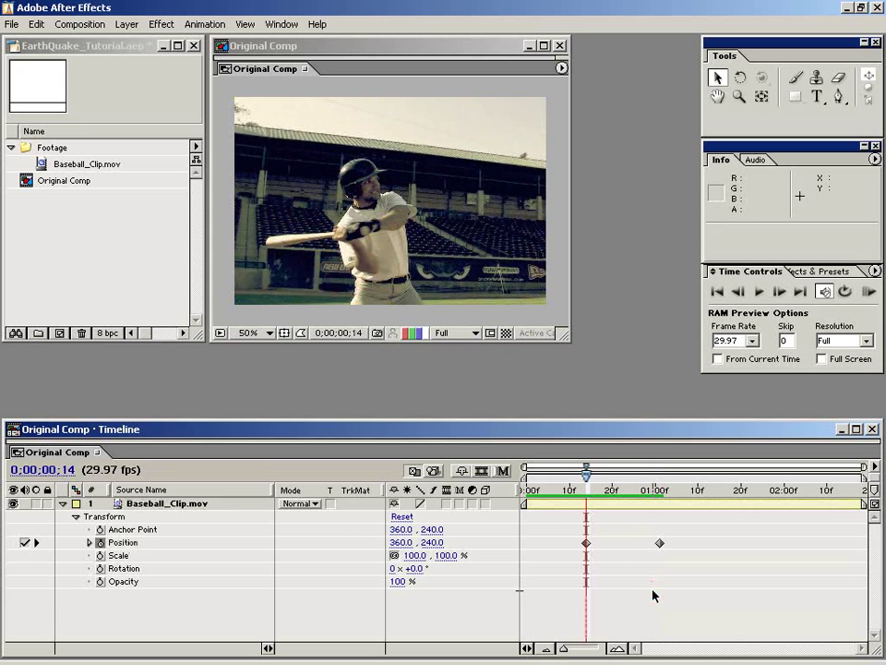
# Open The Wiggler palette and select both Position keyframes
pyautogui.click(292, 26)
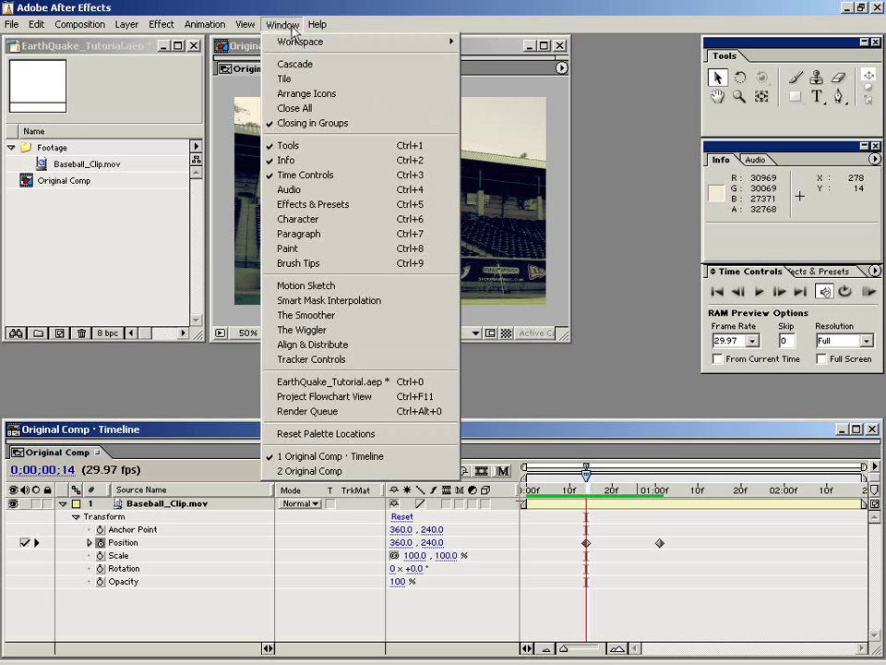
pyautogui.click(373, 331)
pyautogui.moveTo(452, 43)
pyautogui.mouseDown()
pyautogui.moveTo(162, 131)
pyautogui.moveTo(159, 173)
pyautogui.mouseUp()
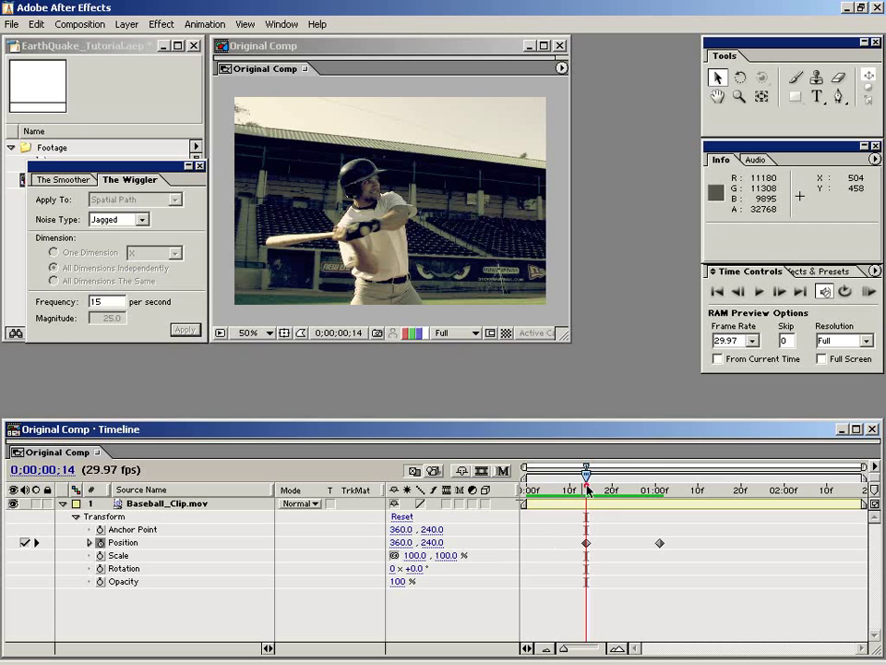
pyautogui.moveTo(587, 489)
pyautogui.mouseDown()
pyautogui.moveTo(656, 490)
pyautogui.moveTo(586, 489)
pyautogui.mouseUp()
pyautogui.moveTo(554, 543)
pyautogui.mouseDown()
pyautogui.moveTo(680, 543)
pyautogui.moveTo(691, 553)
pyautogui.mouseUp()
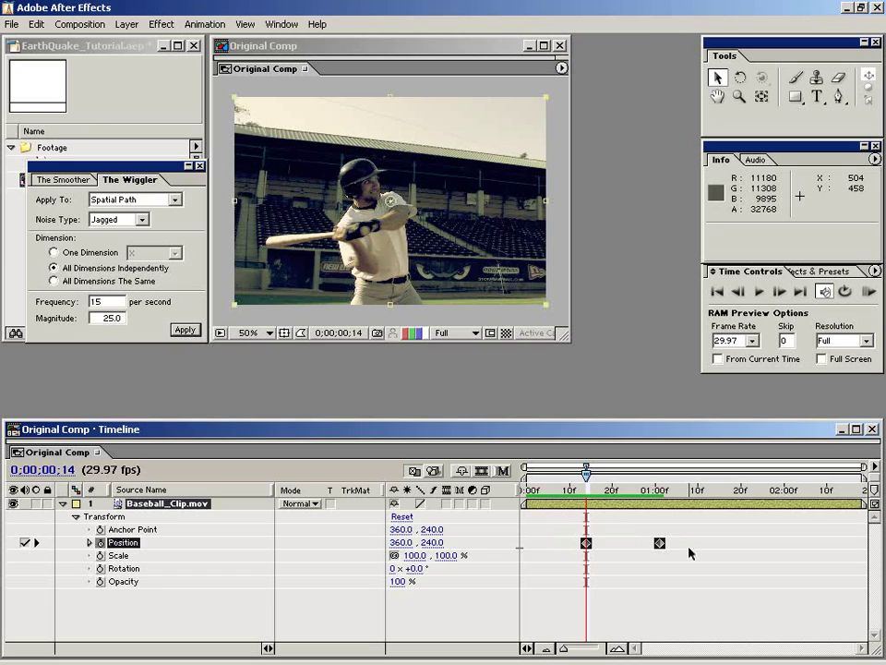
# Set The Wiggler to Jagged noise, frequency 15 and magnitude 25
pyautogui.click(118, 220)
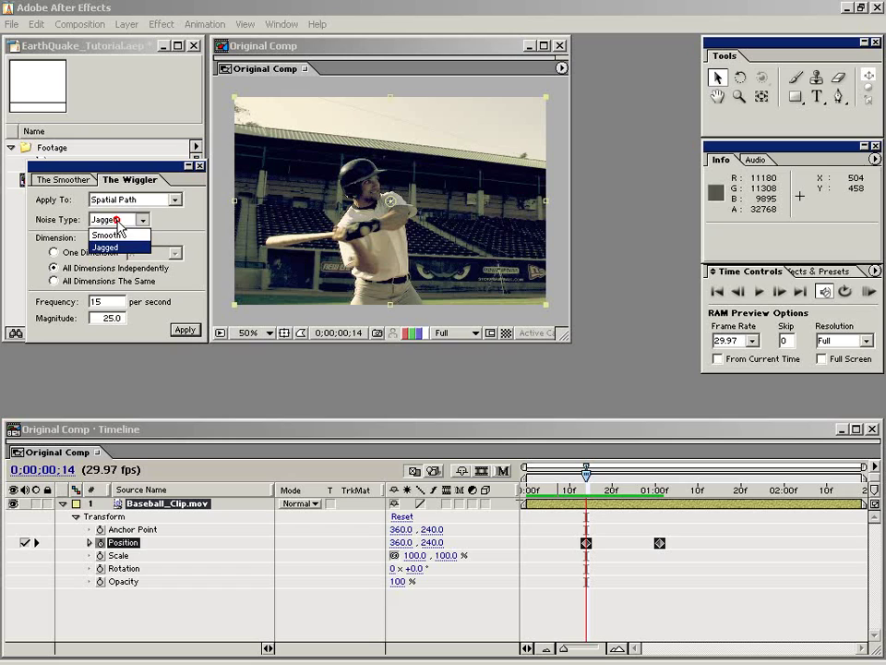
pyautogui.click(118, 246)
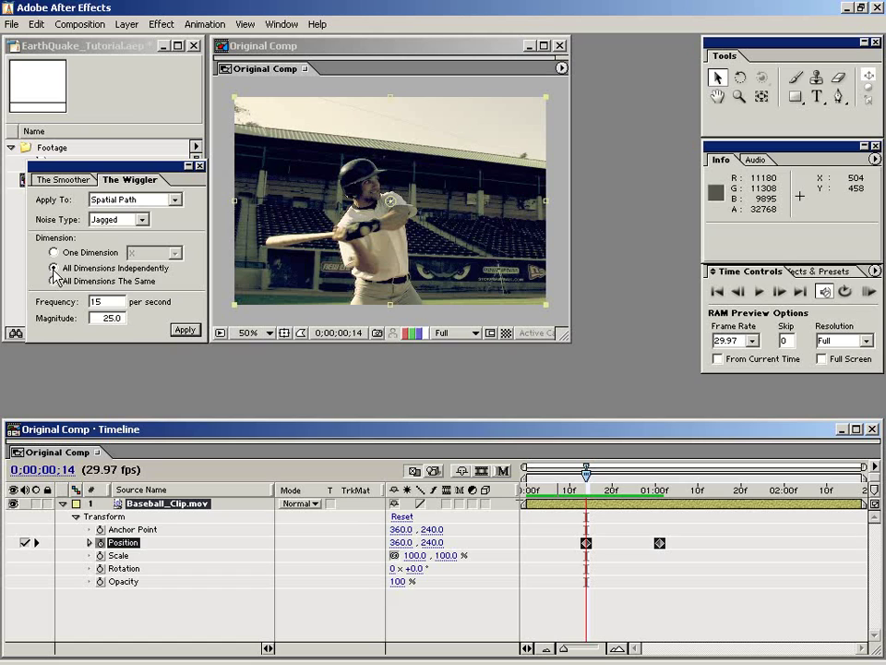
pyautogui.click(59, 308)
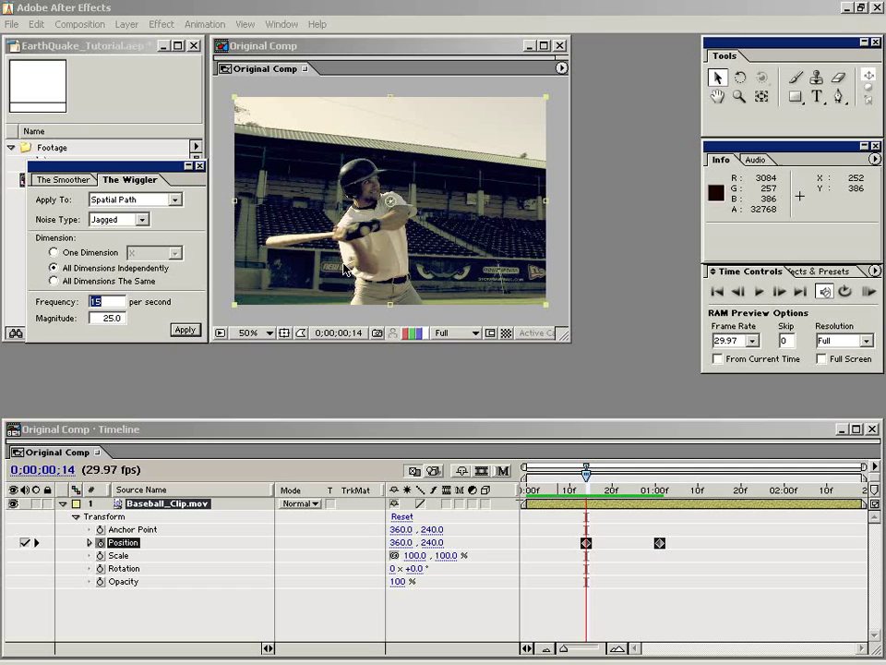
pyautogui.write('15')
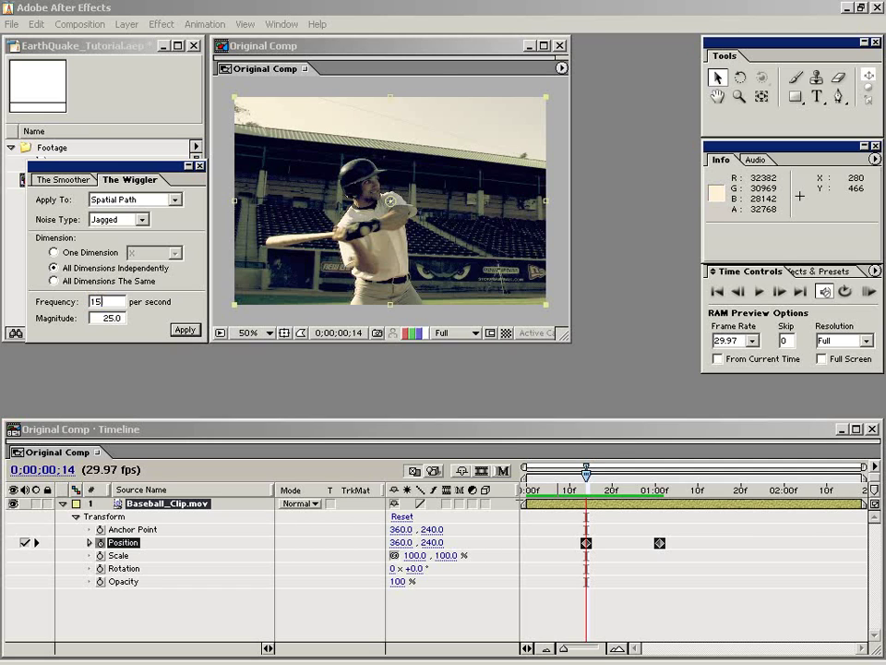
pyautogui.press('Tab')
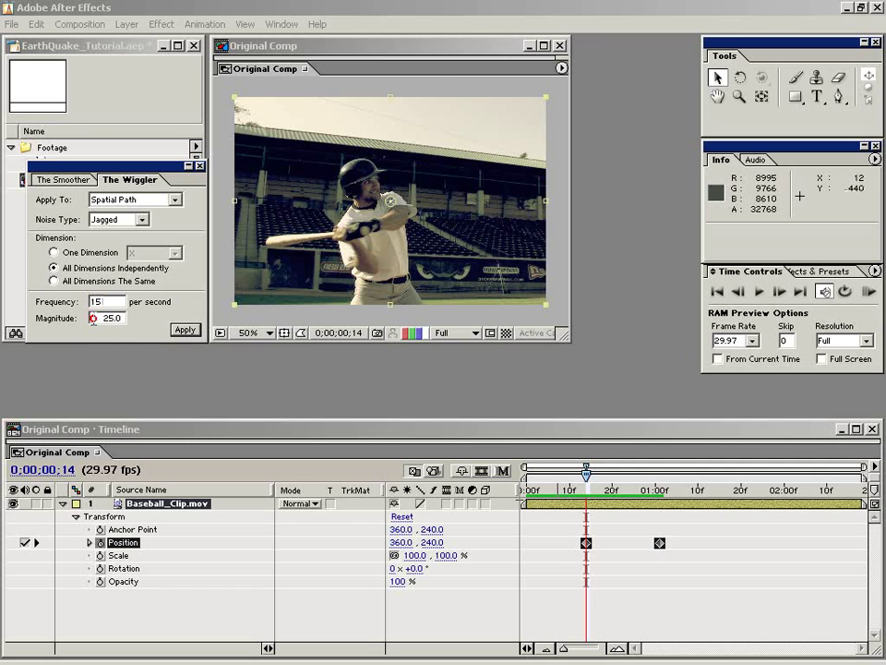
pyautogui.write('25')
pyautogui.doubleClick(102, 301)
pyautogui.click(66, 319)
# Apply the wiggle to the selected Position keyframes as a test, then undo it
pyautogui.click(594, 570)
pyautogui.moveTo(552, 542); pyautogui.dragTo(697, 553)
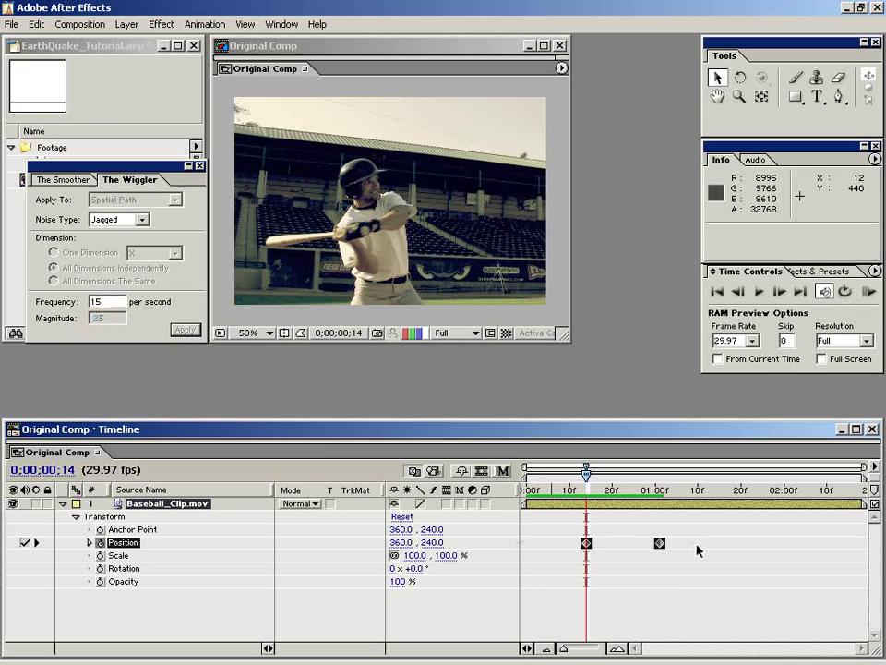
pyautogui.click(184, 330)
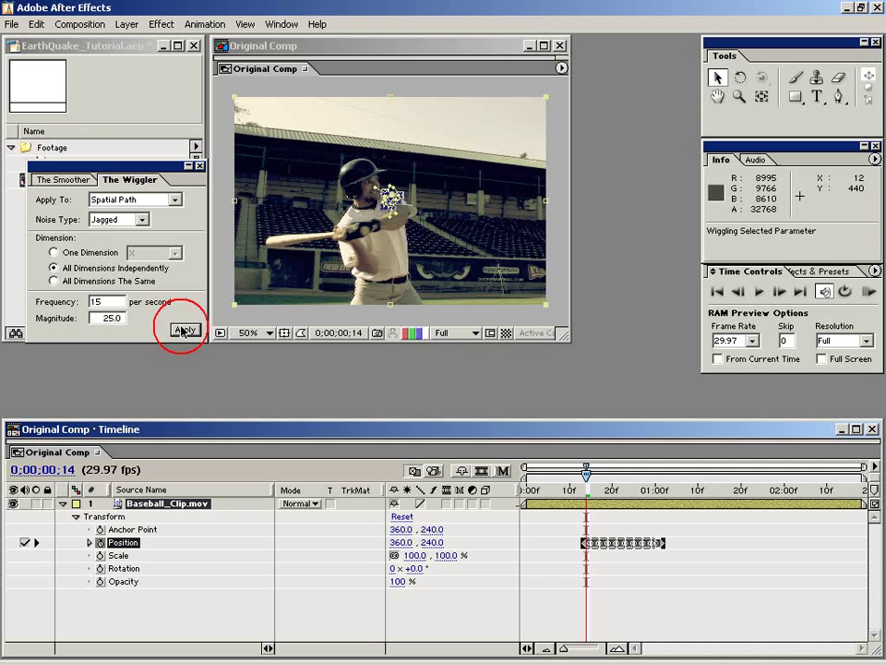
pyautogui.hotkey('ctrl', 'z')
pyautogui.click(623, 567)
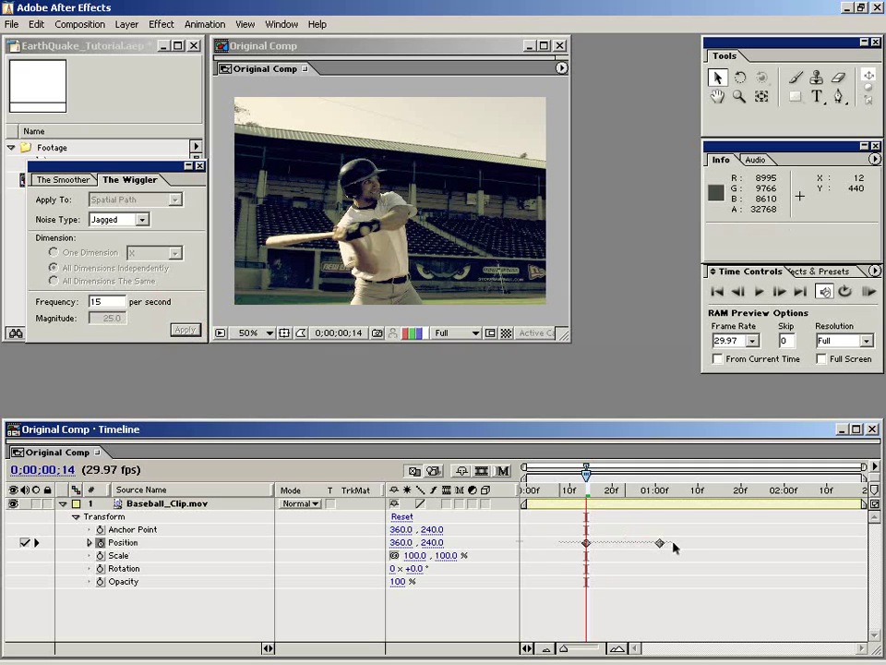
# Reselect both Position keyframes, apply the jagged wiggle, and deselect everything
pyautogui.moveTo(554, 535); pyautogui.dragTo(684, 574)
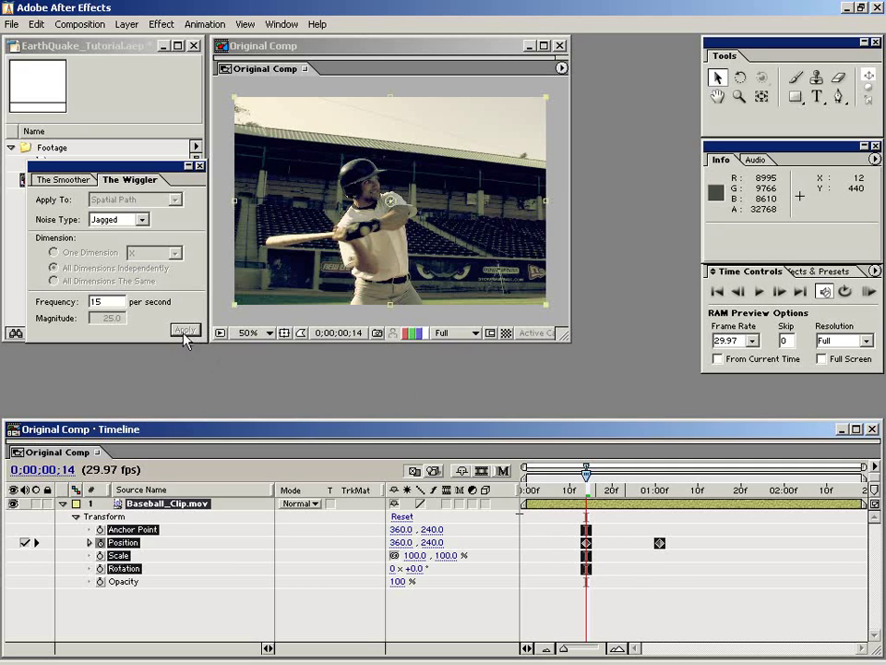
pyautogui.click(557, 541)
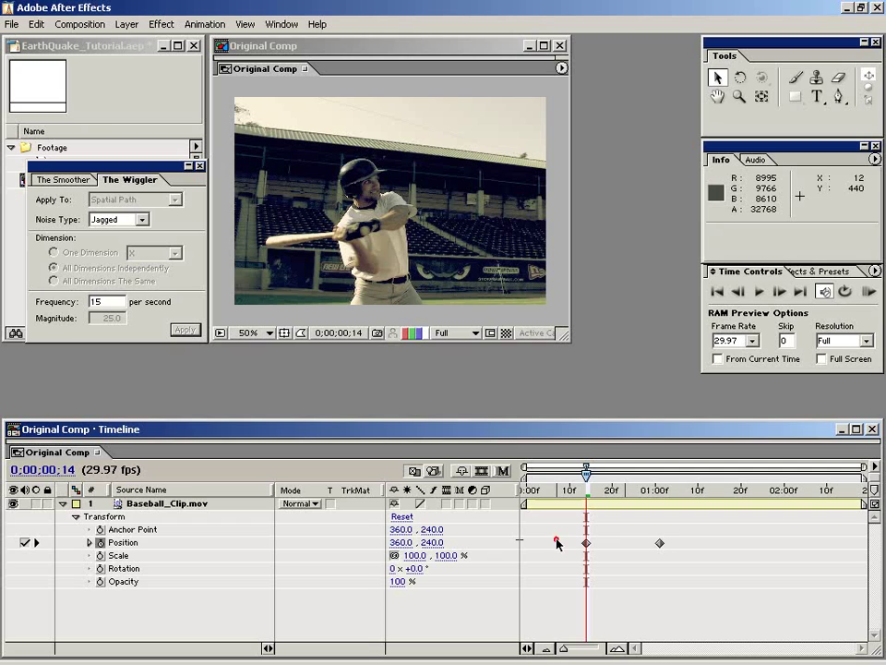
pyautogui.moveTo(556, 540); pyautogui.dragTo(703, 551)
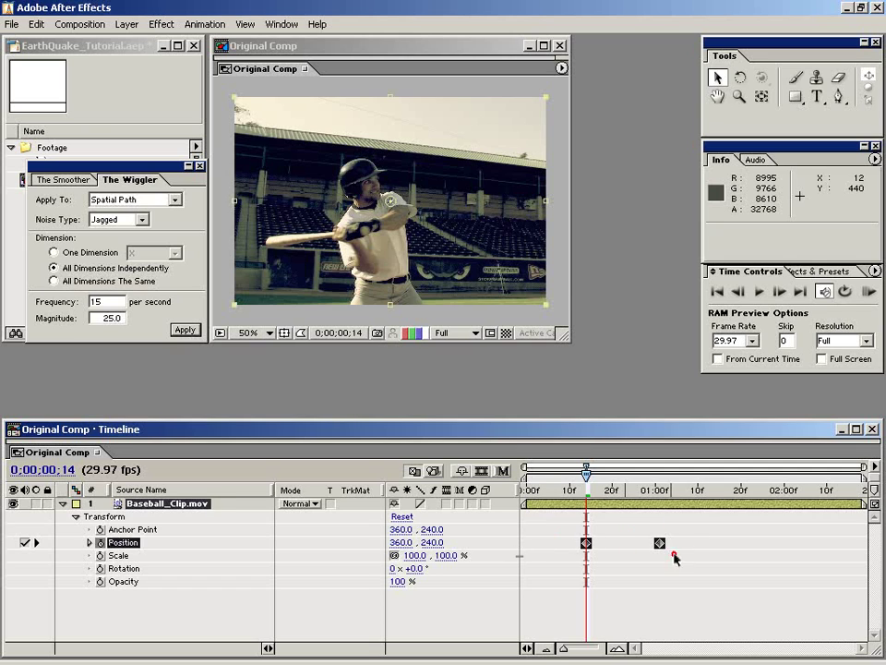
pyautogui.click(665, 557)
pyautogui.moveTo(672, 546); pyautogui.dragTo(576, 554)
pyautogui.click(184, 331)
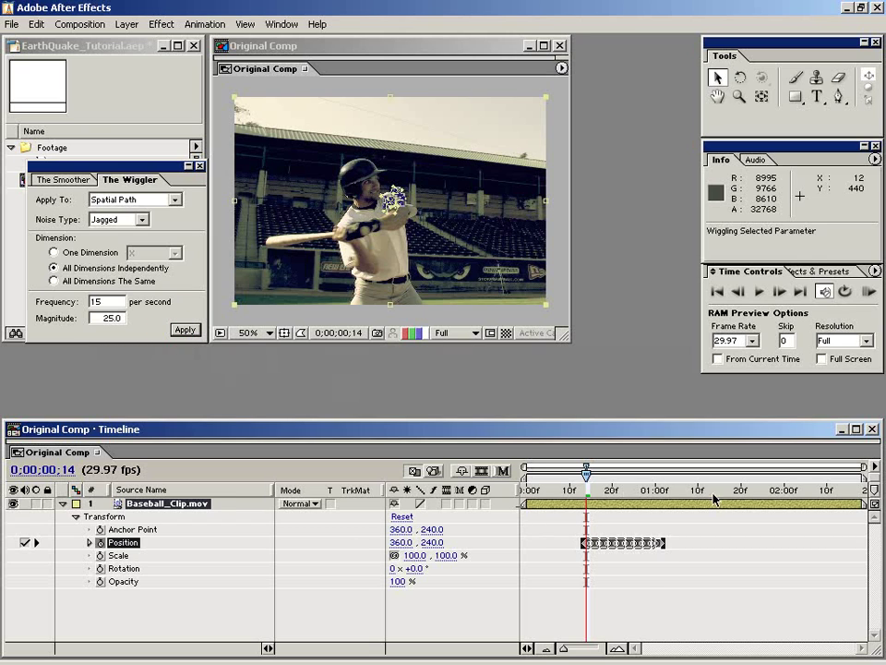
pyautogui.click(647, 579)
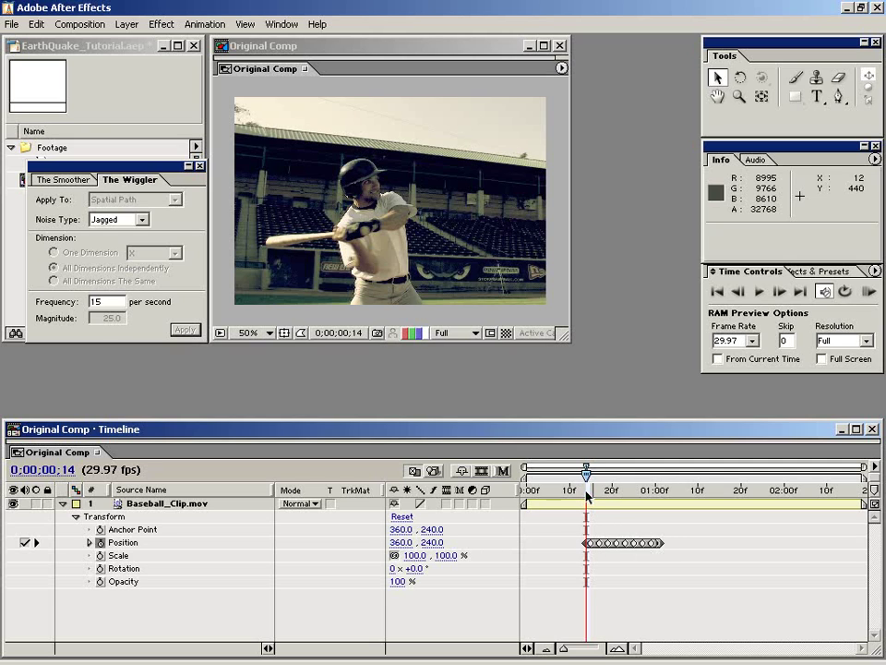
pyautogui.click(867, 292)
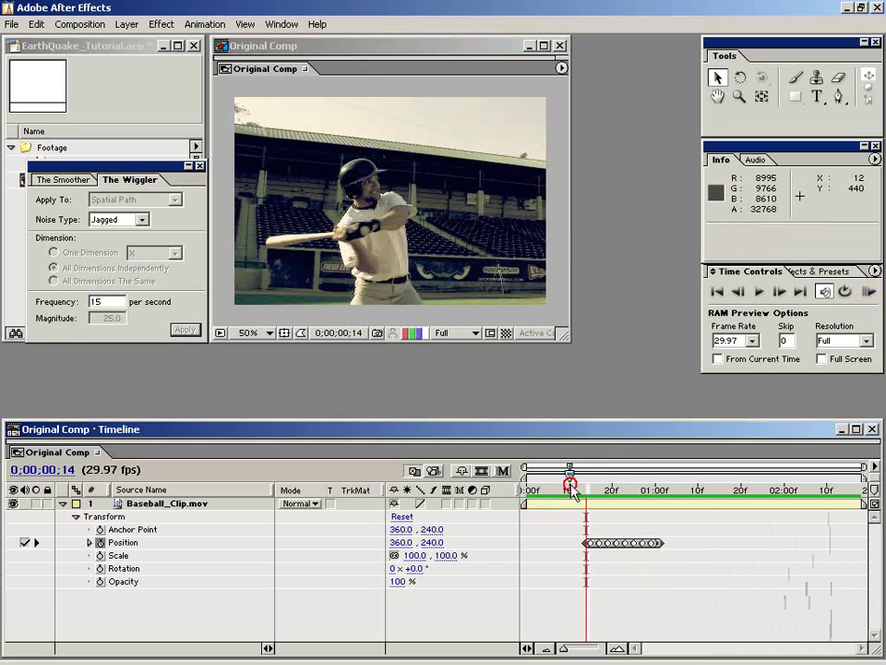
pyautogui.moveTo(585, 474)
pyautogui.mouseDown()
pyautogui.moveTo(640, 476)
pyautogui.moveTo(578, 478)
pyautogui.moveTo(643, 478)
pyautogui.mouseUp()
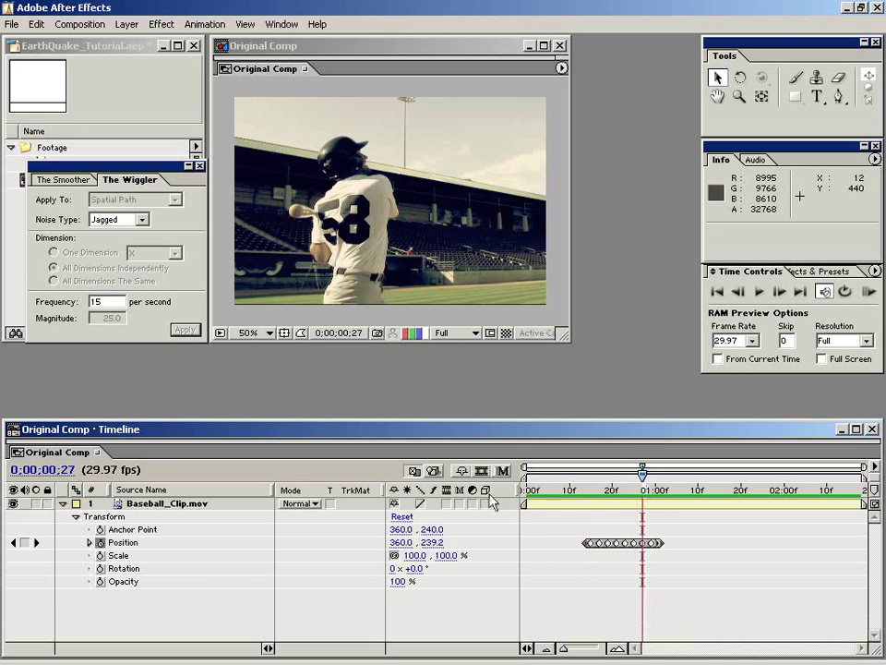
# Zoom the timeline in, check the last Position keyframe, and move to 0;00;01;03
pyautogui.click(616, 648)
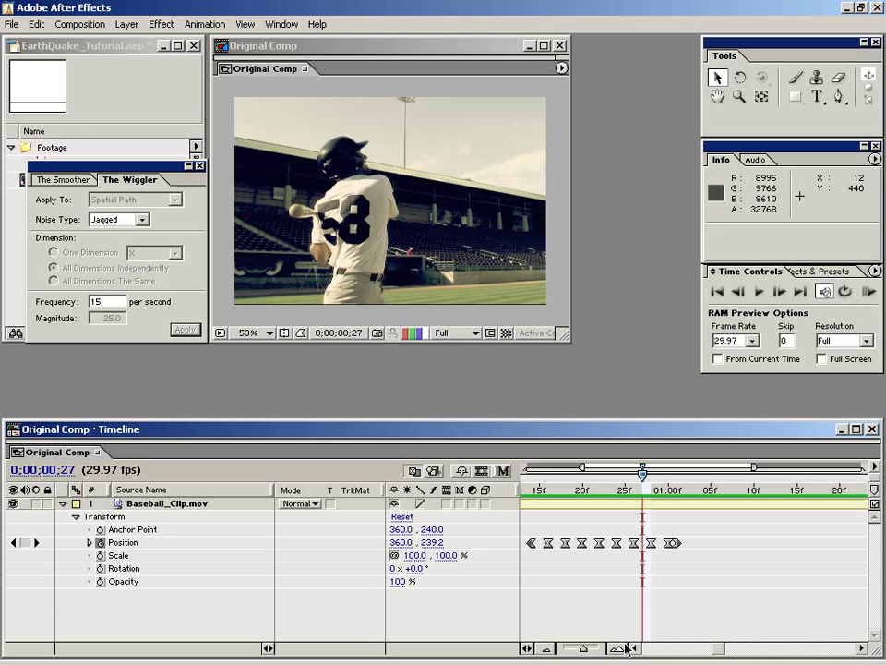
pyautogui.moveTo(714, 651); pyautogui.dragTo(708, 650)
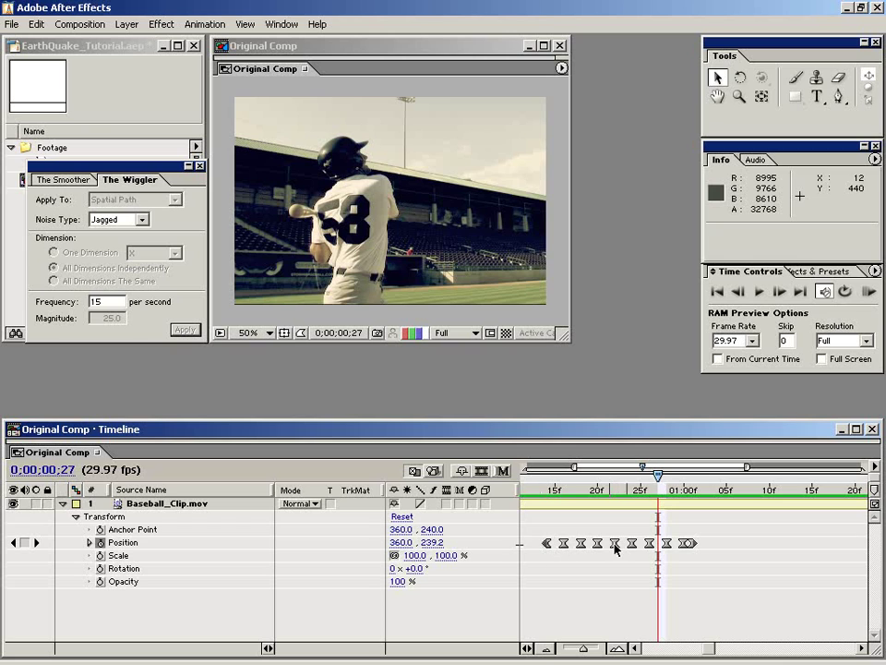
pyautogui.click(698, 543)
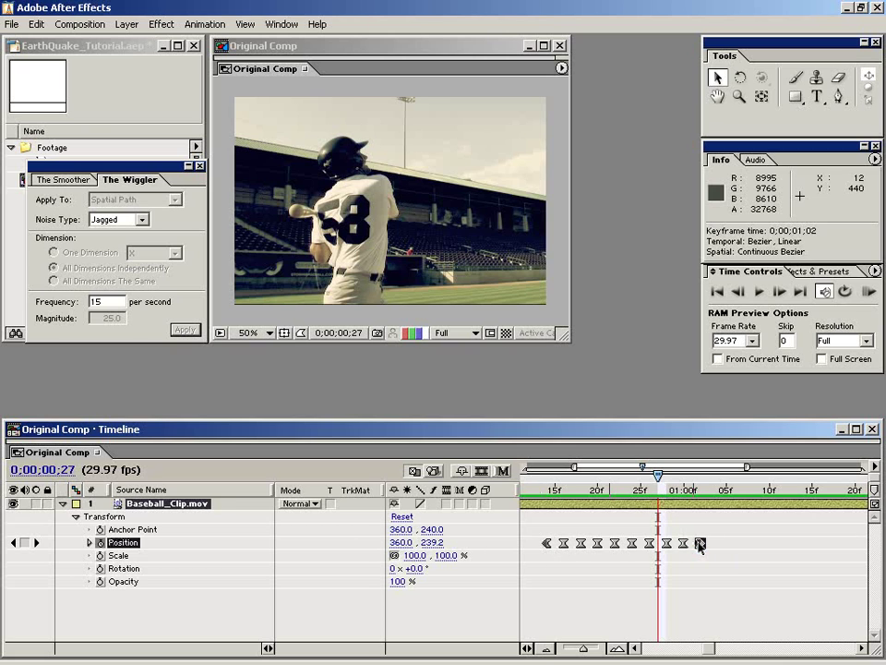
pyautogui.click(696, 565)
pyautogui.moveTo(707, 487)
pyautogui.mouseDown()
pyautogui.moveTo(679, 496)
pyautogui.moveTo(709, 494)
pyautogui.mouseUp()
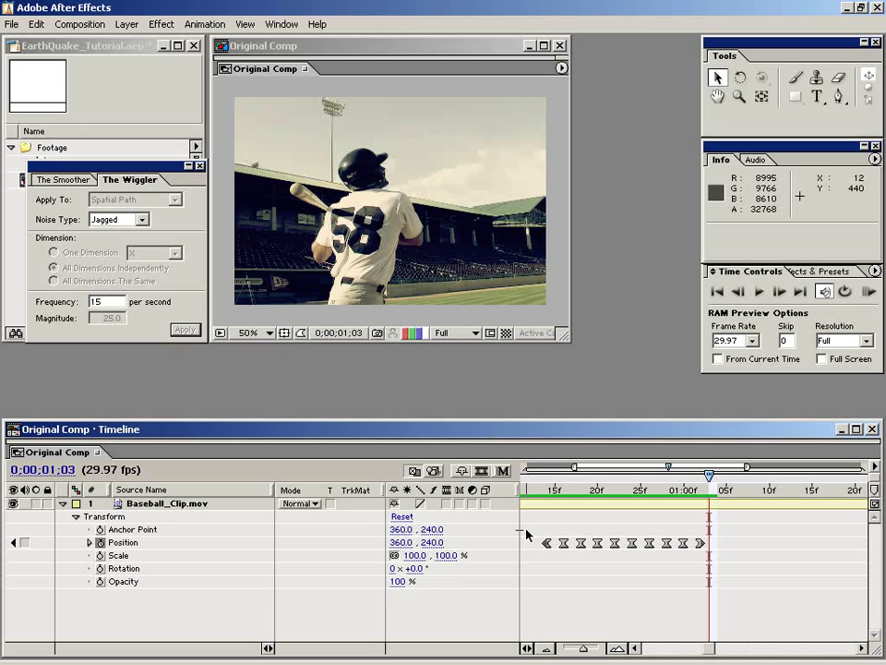
# Turn on motion blur for Baseball_Clip.mov and the comp, viewing frame 0;00;00;20
pyautogui.click(439, 505)
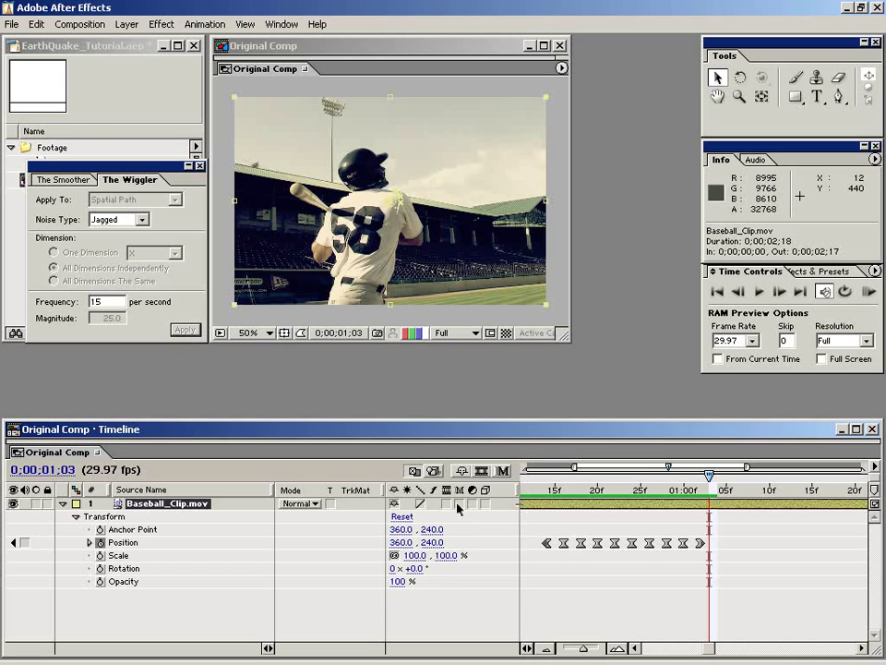
pyautogui.click(460, 504)
pyautogui.click(503, 476)
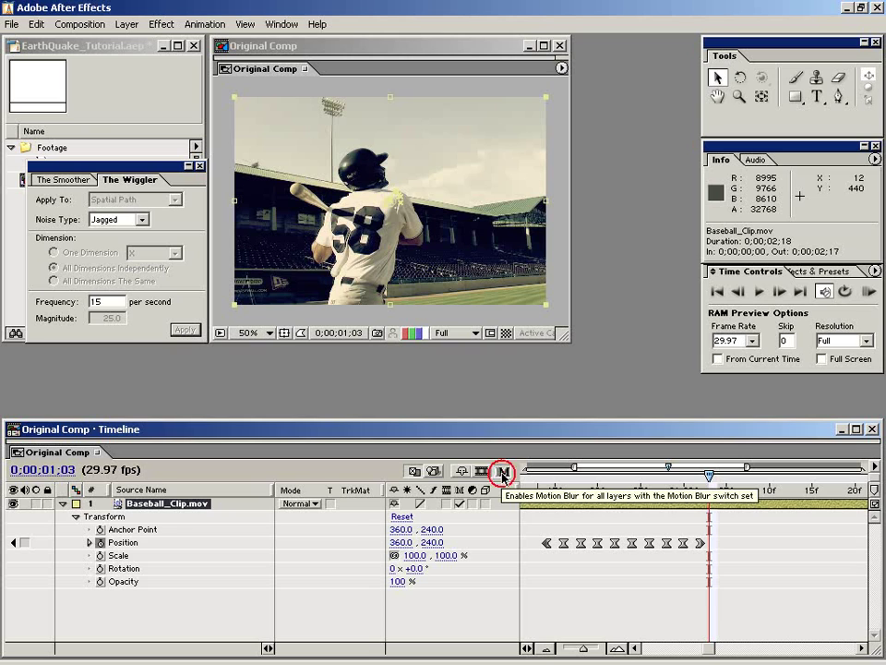
pyautogui.click(598, 491)
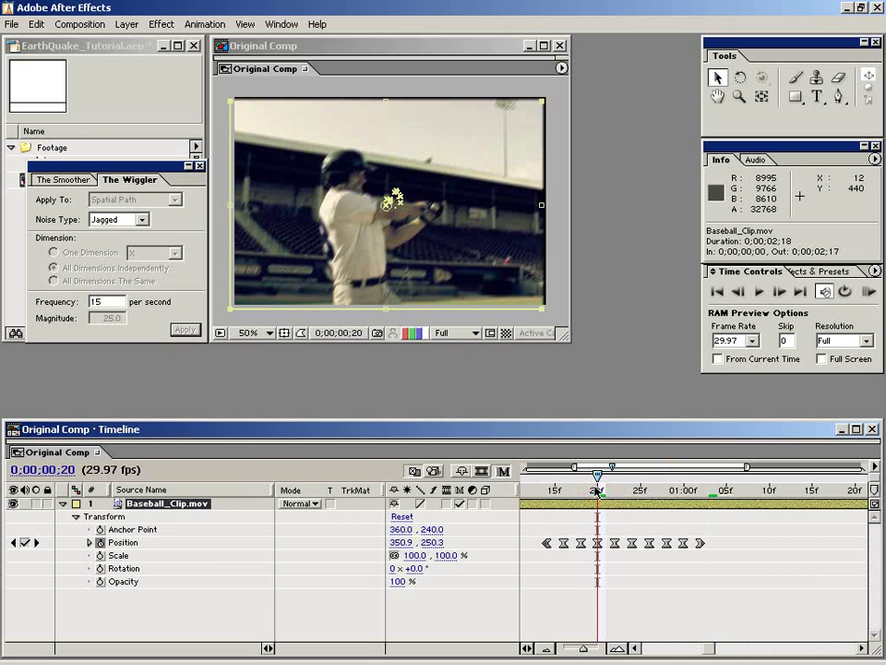
pyautogui.click(554, 555)
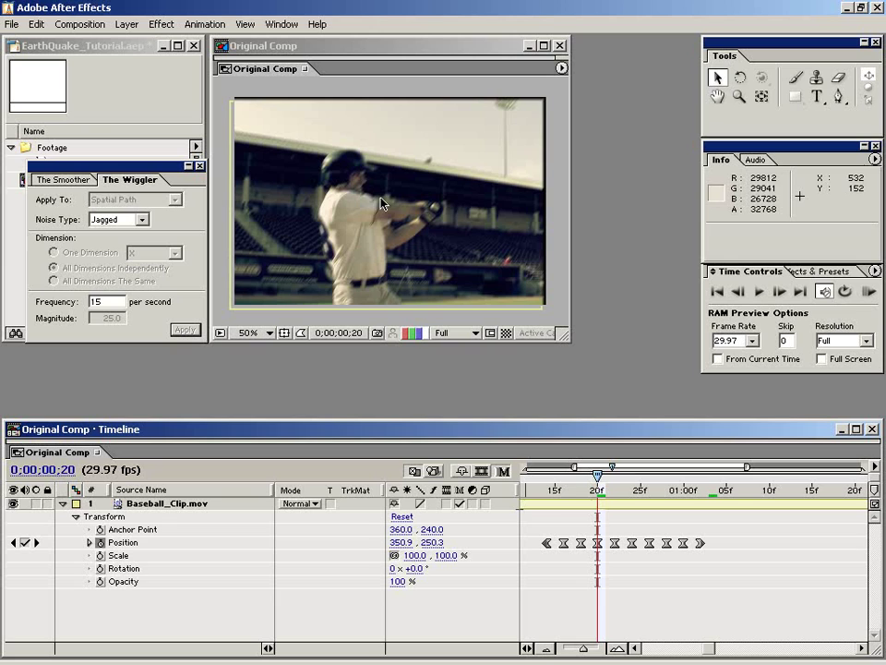
pyautogui.click(554, 490)
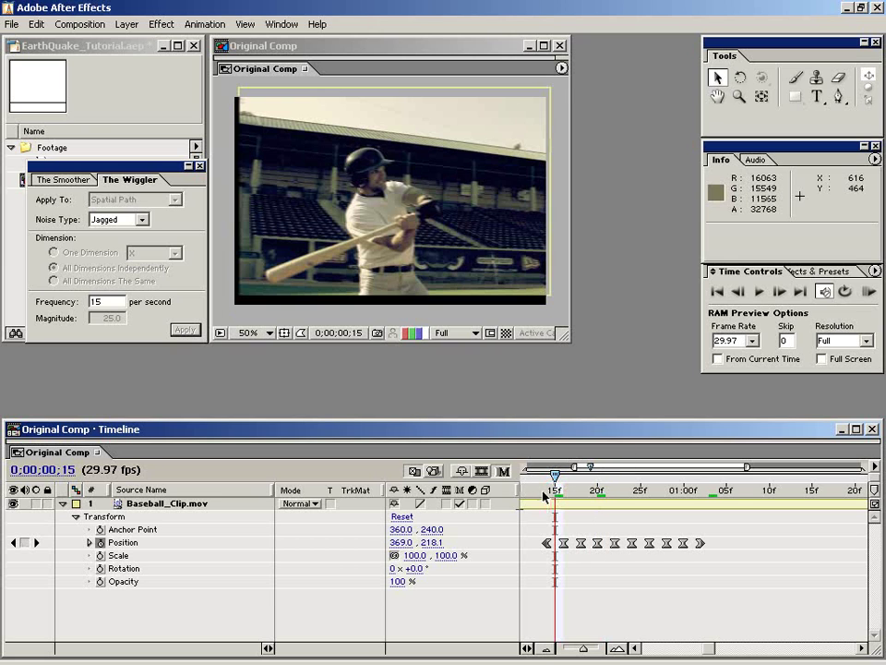
pyautogui.click(545, 492)
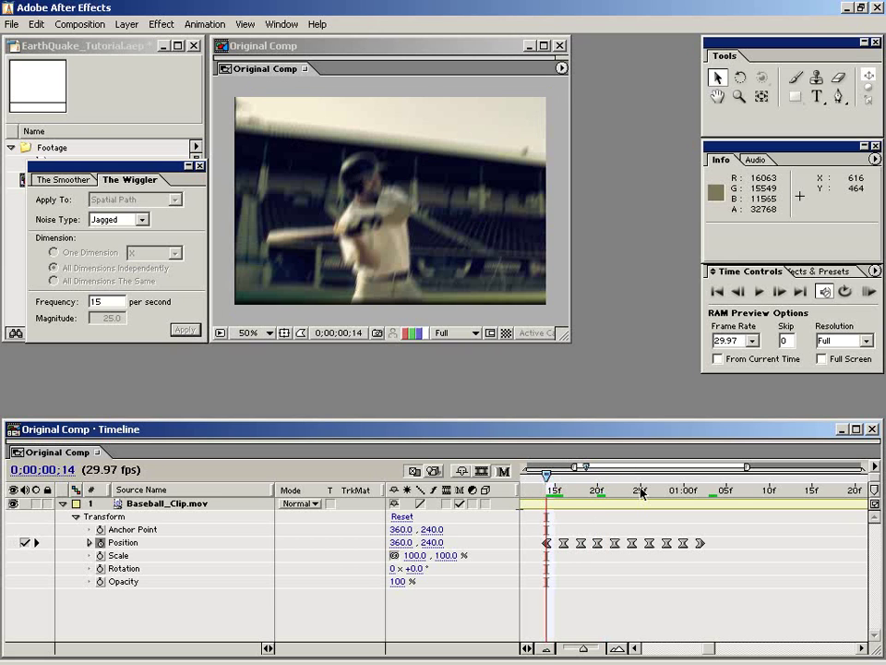
pyautogui.press('KP_0')
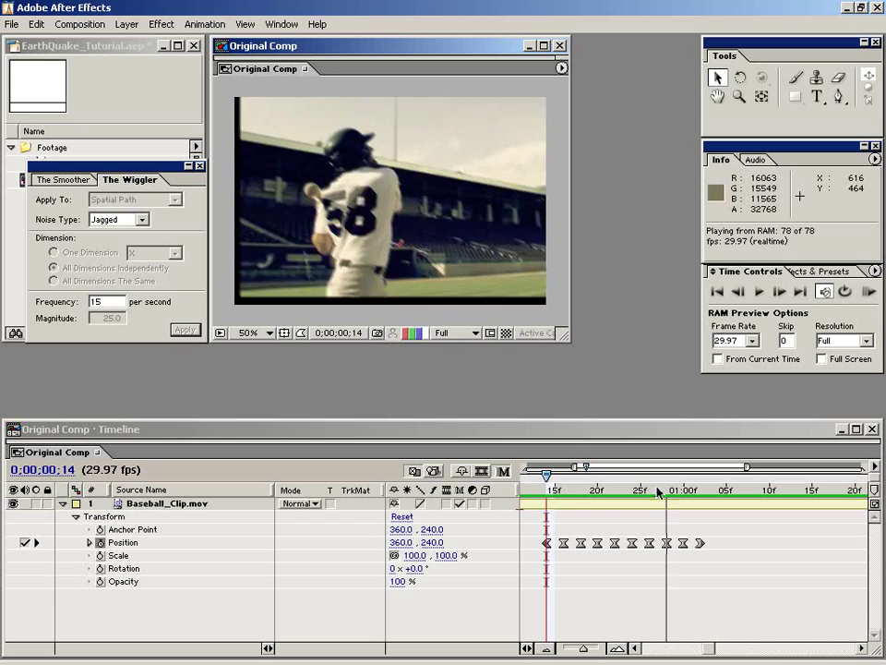
pyautogui.click(584, 559)
pyautogui.moveTo(541, 490)
pyautogui.mouseDown()
pyautogui.moveTo(709, 490)
pyautogui.moveTo(567, 492)
pyautogui.moveTo(593, 494)
pyautogui.mouseUp()
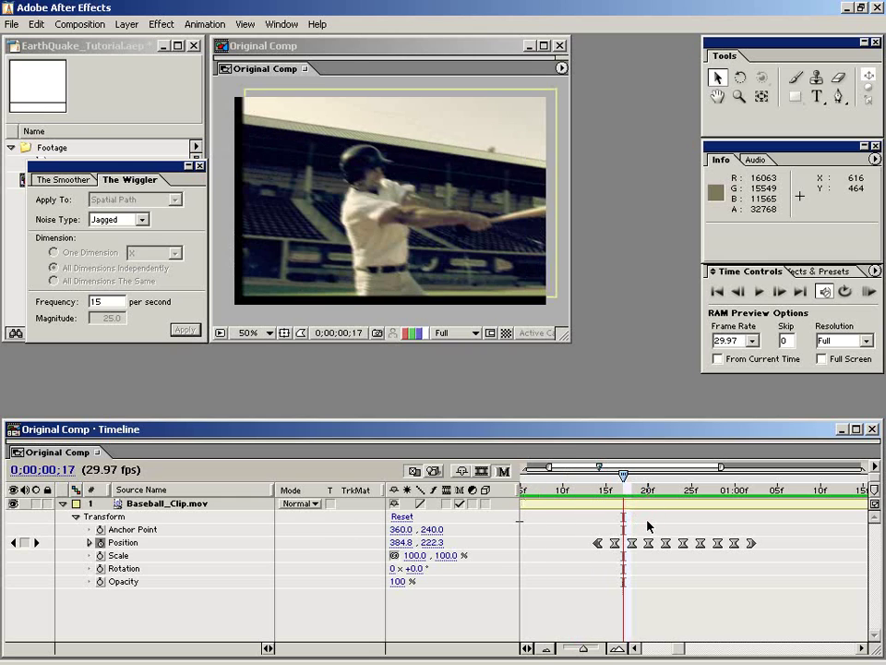
pyautogui.press('-')
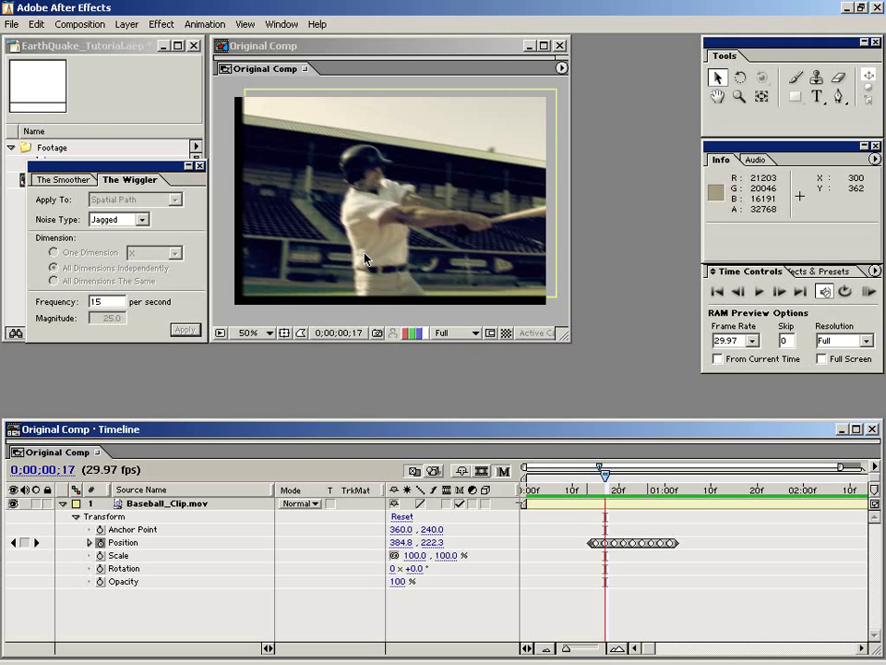
# Apply Motion Tile to Baseball_Clip.mov and expand its effect settings
pyautogui.click(551, 504)
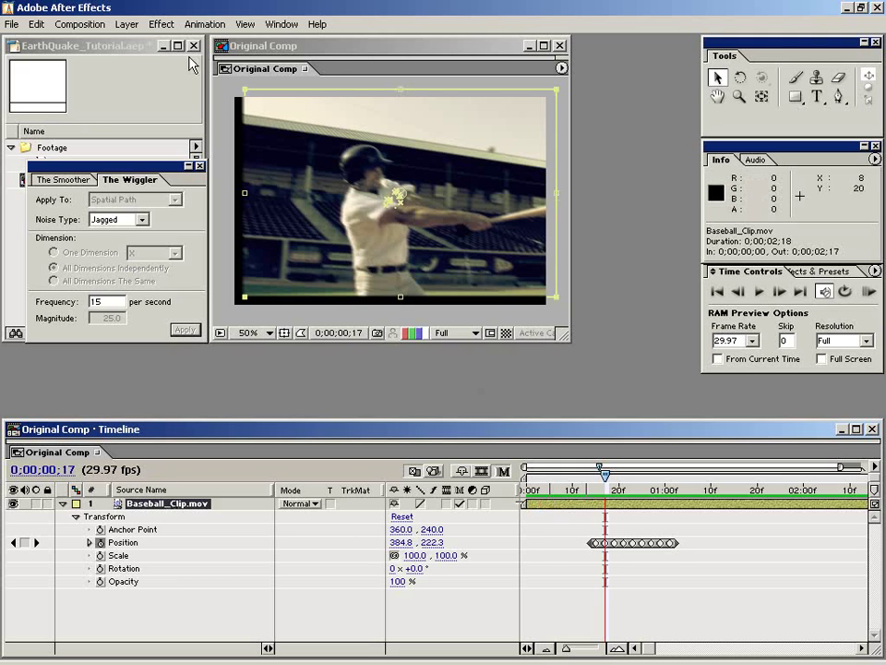
pyautogui.click(161, 24)
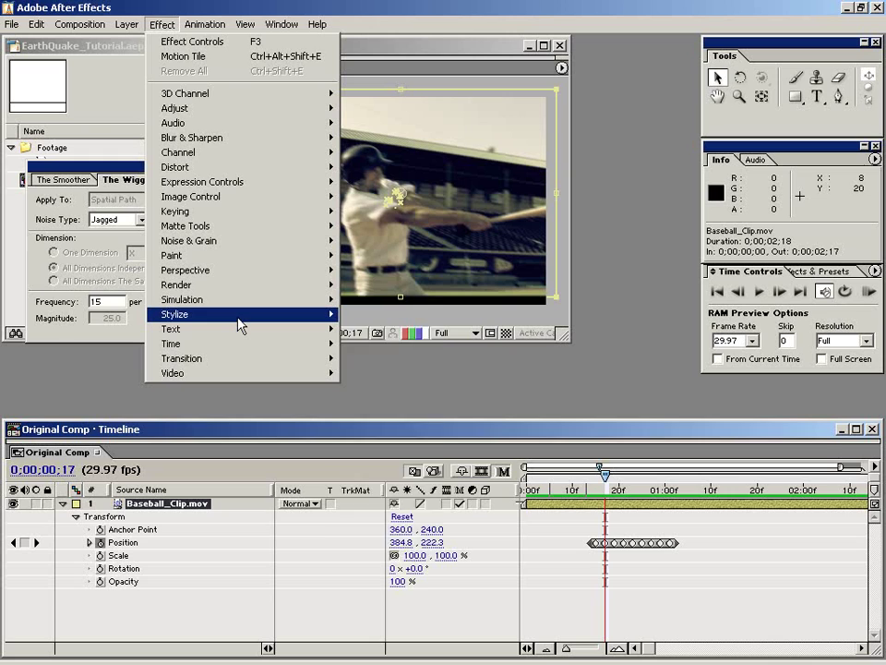
pyautogui.moveTo(175, 313)
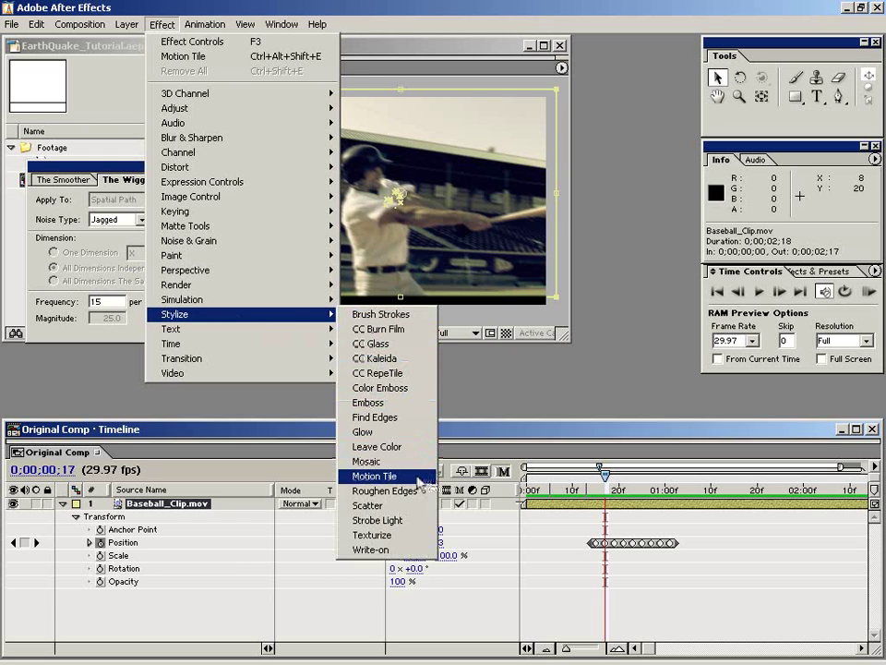
pyautogui.click(430, 476)
pyautogui.moveTo(631, 237)
pyautogui.mouseDown()
pyautogui.moveTo(201, 219)
pyautogui.moveTo(247, 370)
pyautogui.mouseUp()
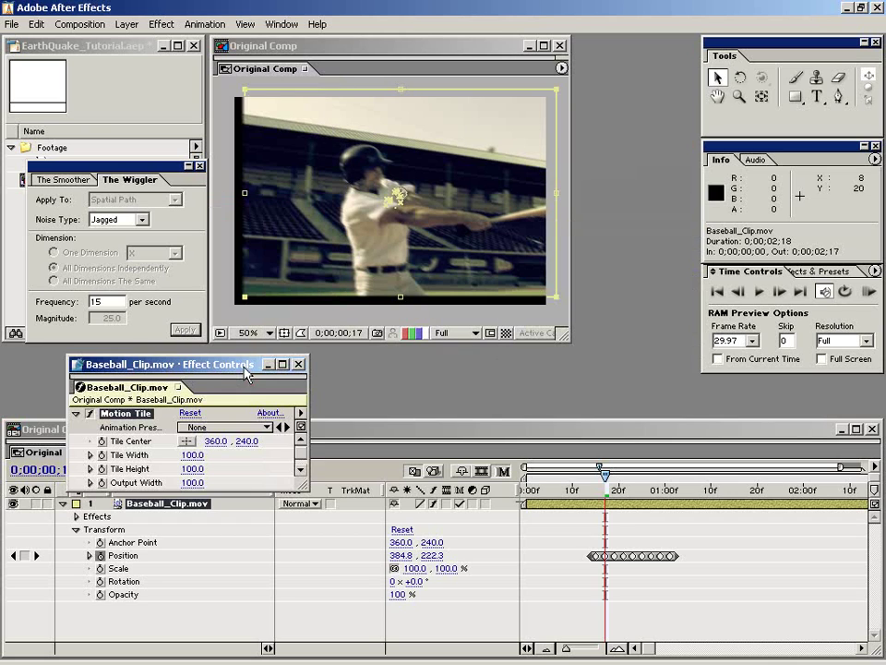
pyautogui.moveTo(306, 478); pyautogui.dragTo(301, 614)
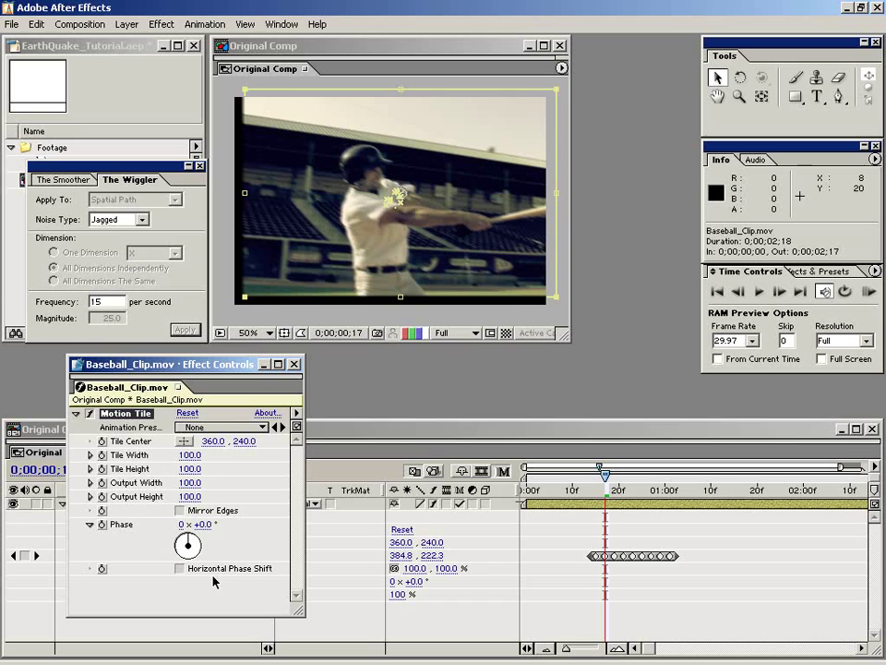
# Enable Mirror Edges and set Motion Tile output width and height to 125
pyautogui.click(180, 511)
pyautogui.click(189, 481)
pyautogui.write('1')
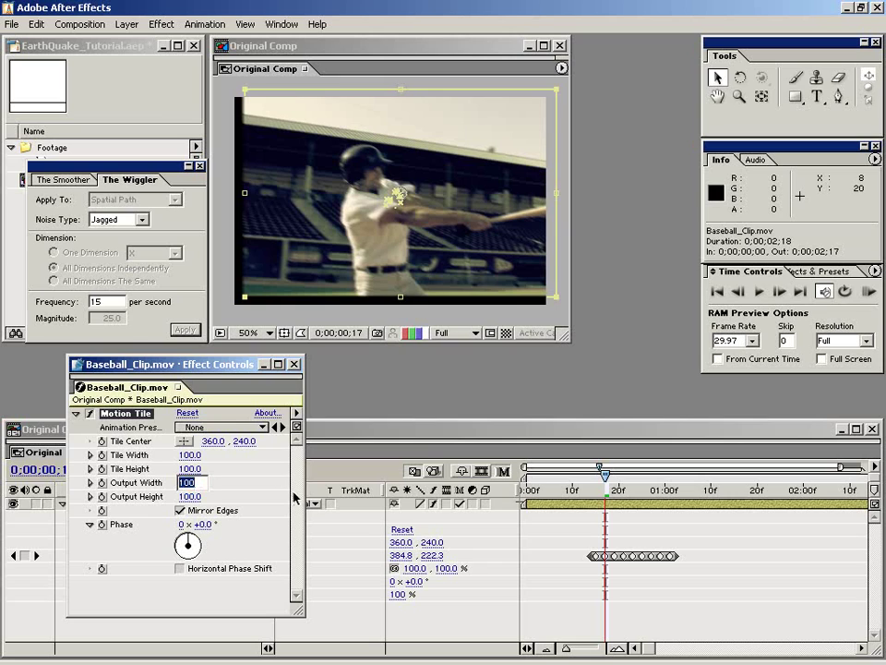
pyautogui.write('25')
pyautogui.press('Tab')
pyautogui.write('1')
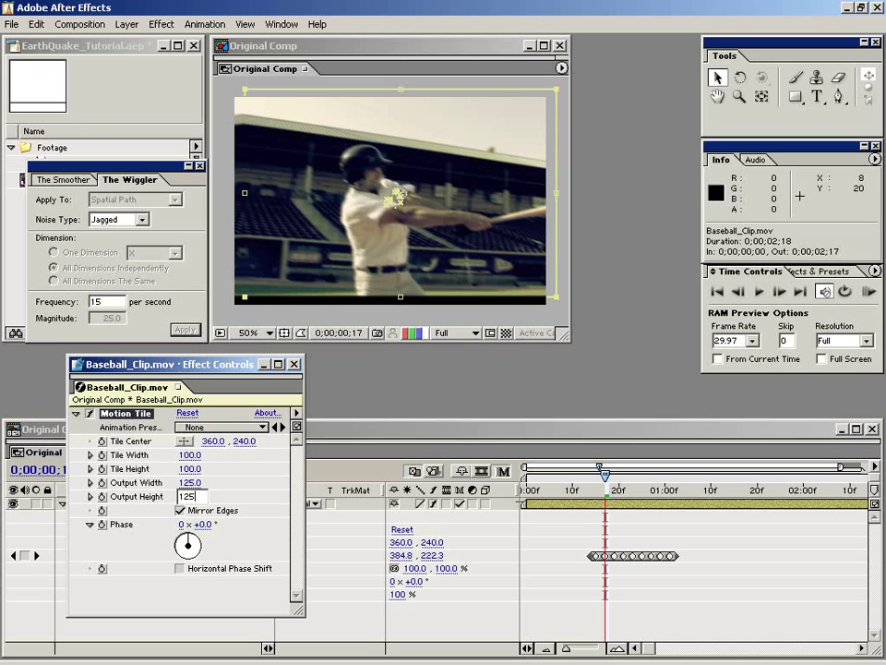
pyautogui.press('Return')
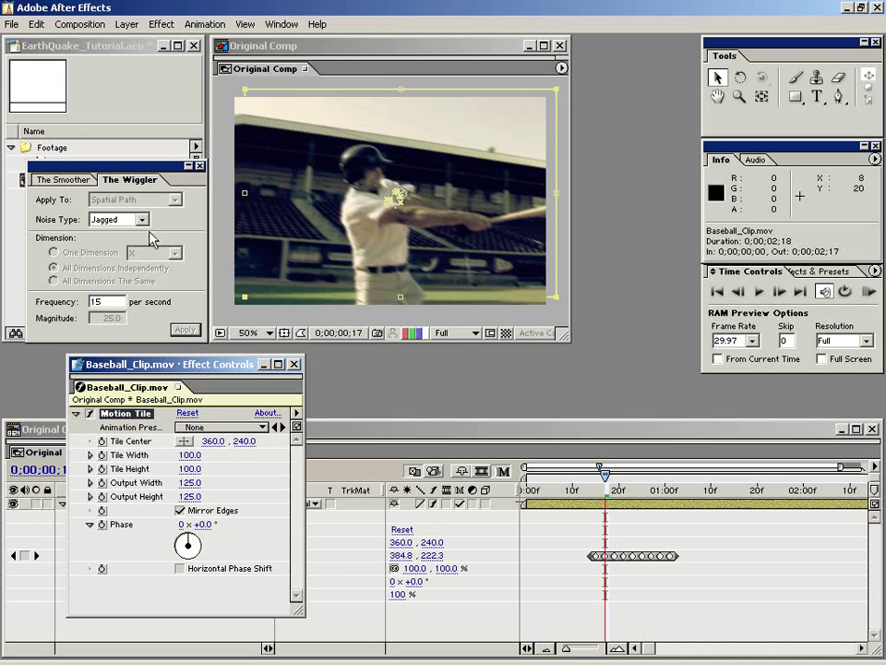
# Test an output width of 150, then revert it to 125
pyautogui.moveTo(207, 372); pyautogui.dragTo(142, 221)
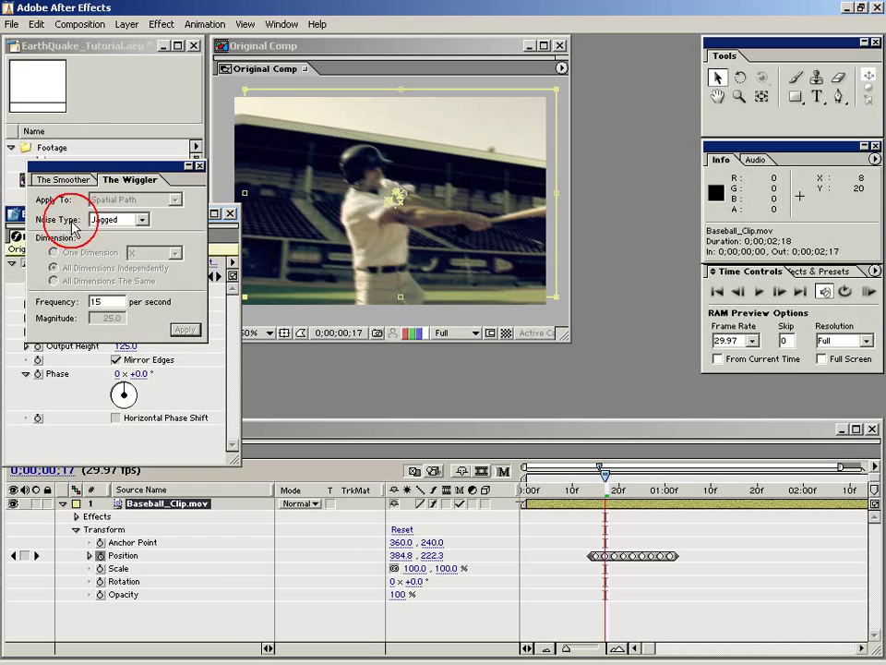
pyautogui.moveTo(25, 219); pyautogui.dragTo(175, 409)
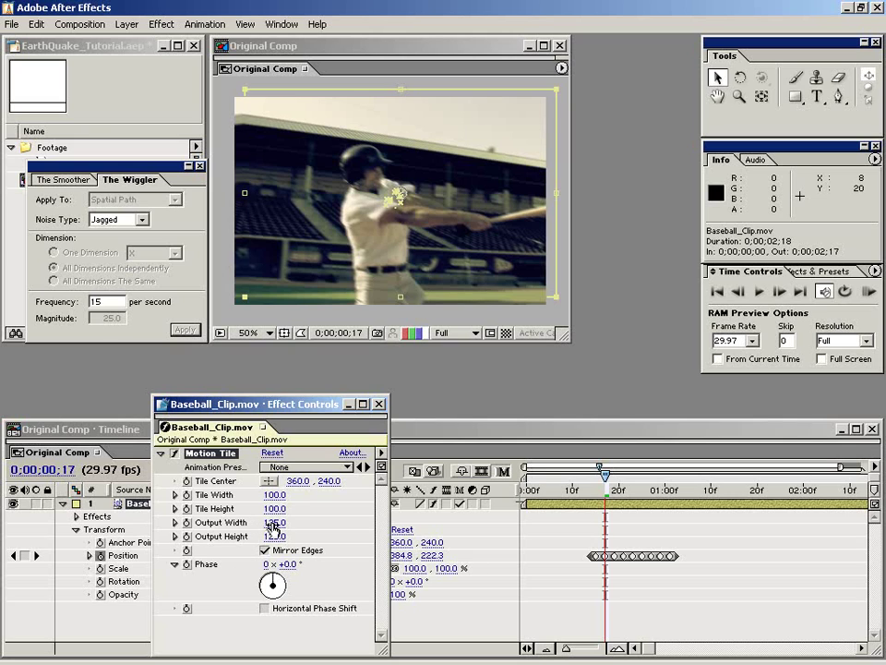
pyautogui.click(267, 522)
pyautogui.write('150')
pyautogui.press('Return')
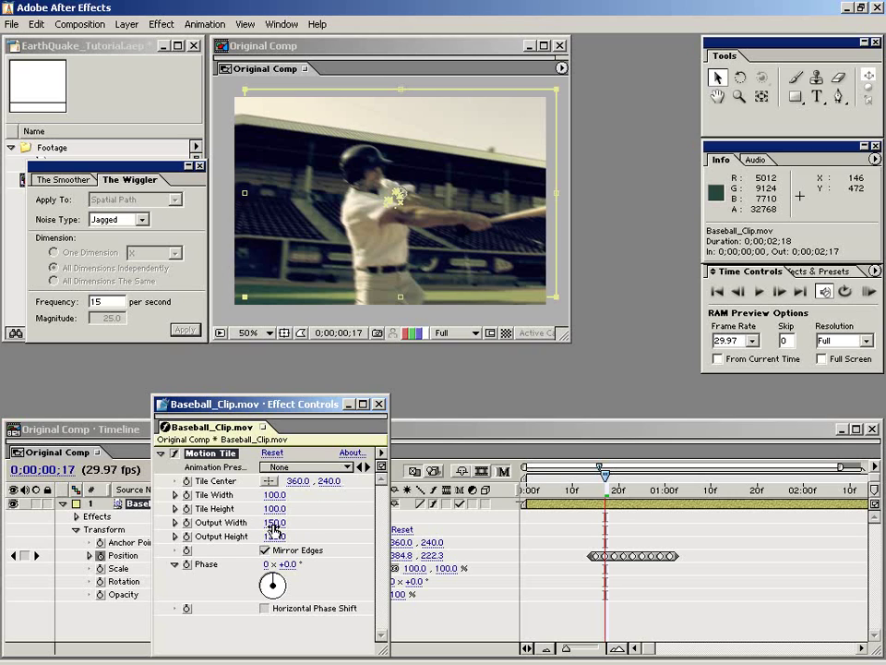
pyautogui.click(274, 524)
pyautogui.write('125')
pyautogui.press('Return')
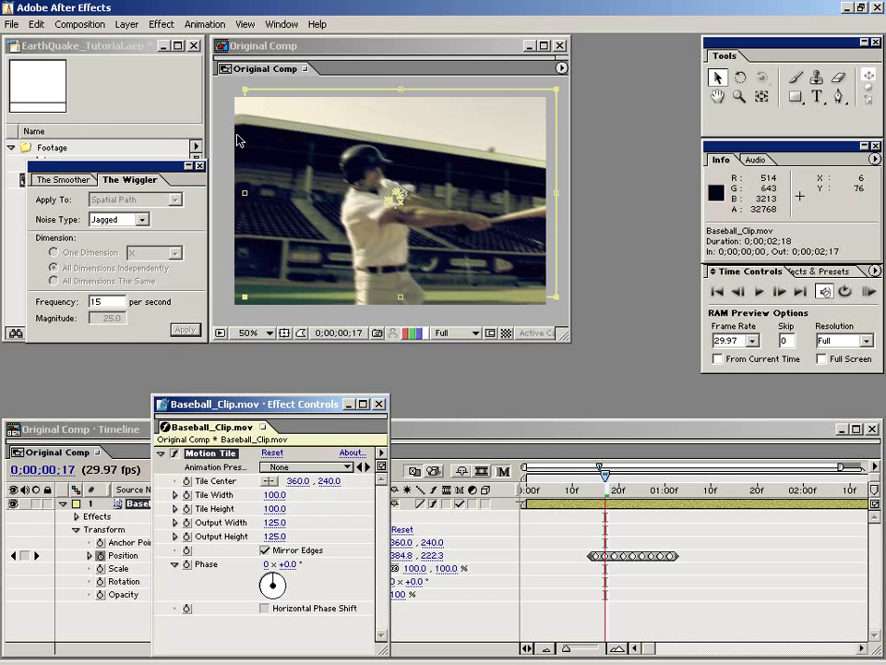
# Toggle Motion Tile, motion blur and safe guides off and on to compare
pyautogui.click(175, 454)
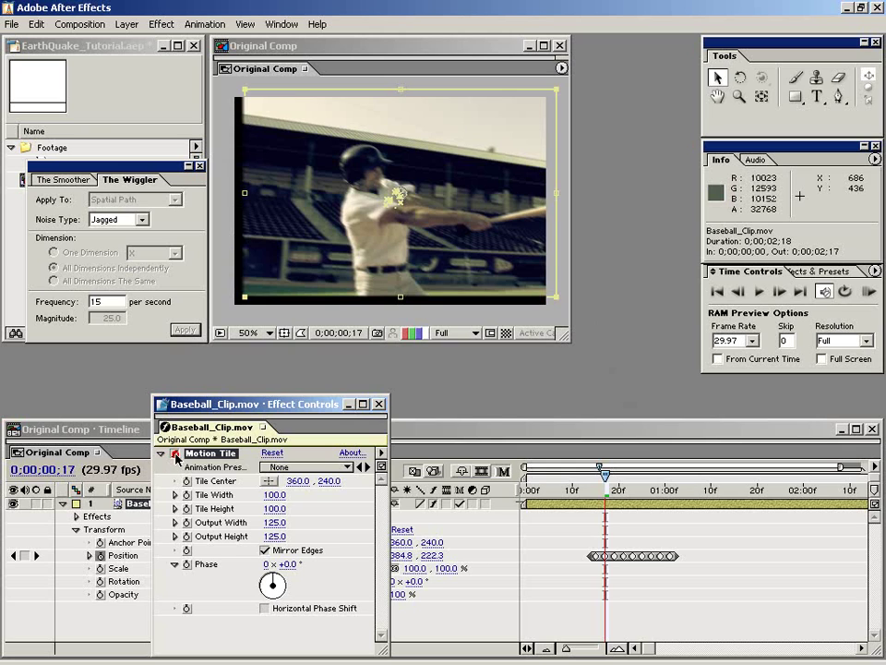
pyautogui.click(175, 454)
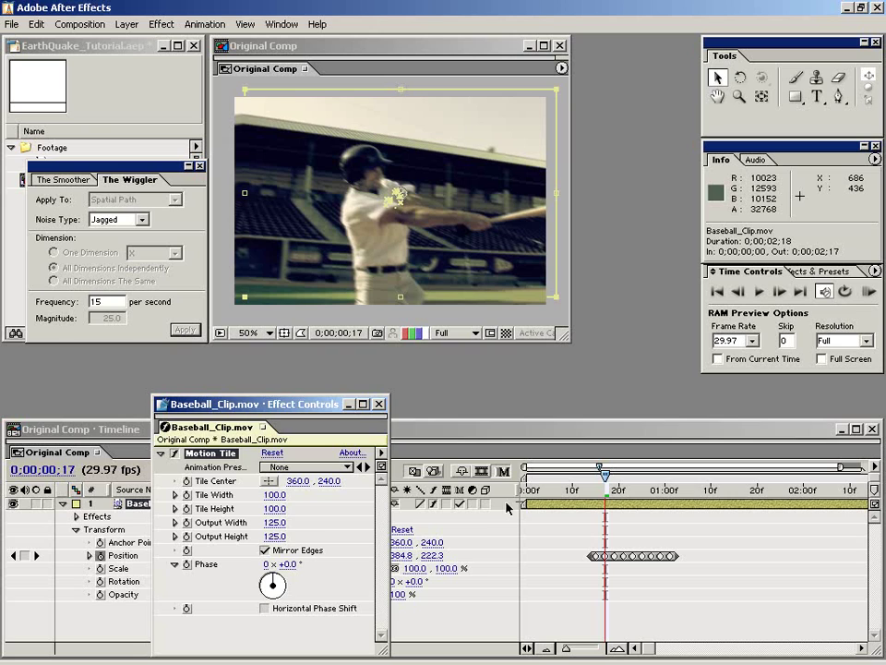
pyautogui.click(506, 471)
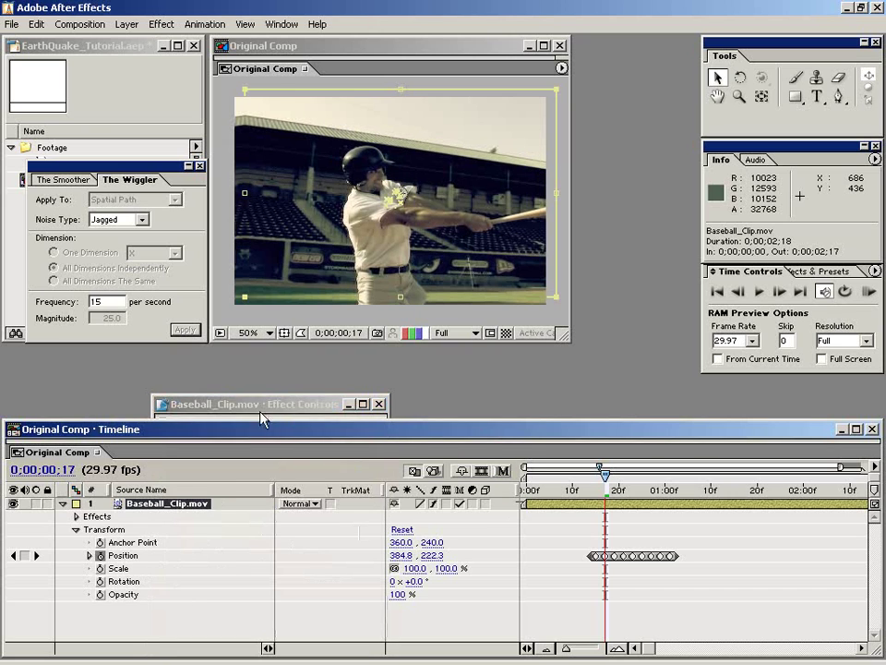
pyautogui.click(290, 406)
pyautogui.moveTo(292, 409); pyautogui.dragTo(274, 382)
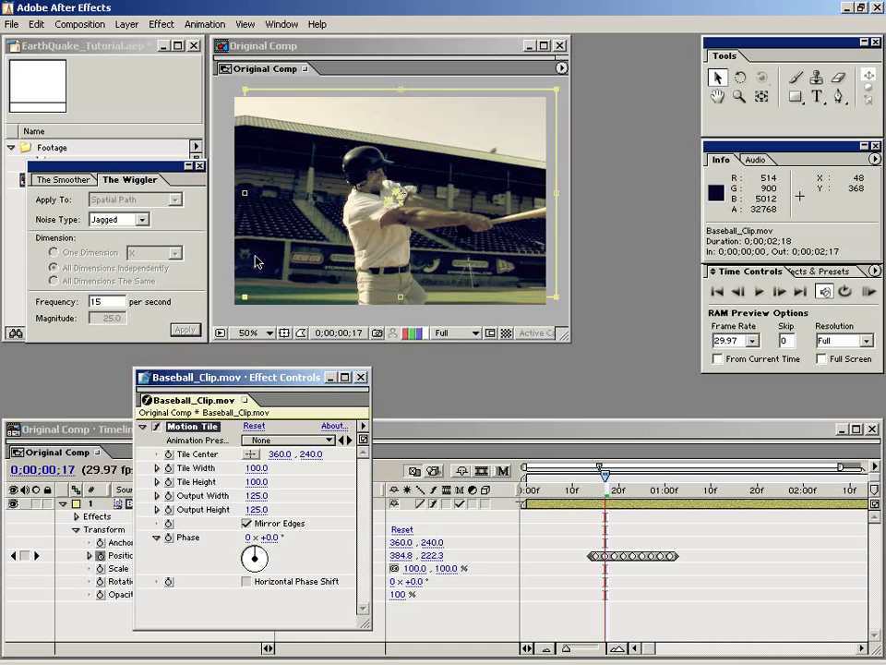
pyautogui.click(285, 333)
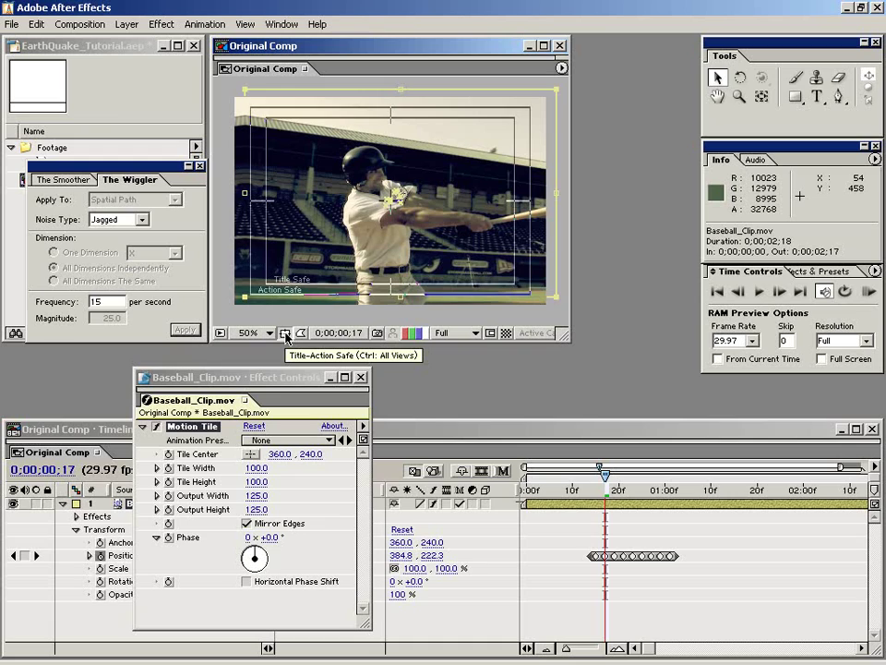
pyautogui.click(286, 333)
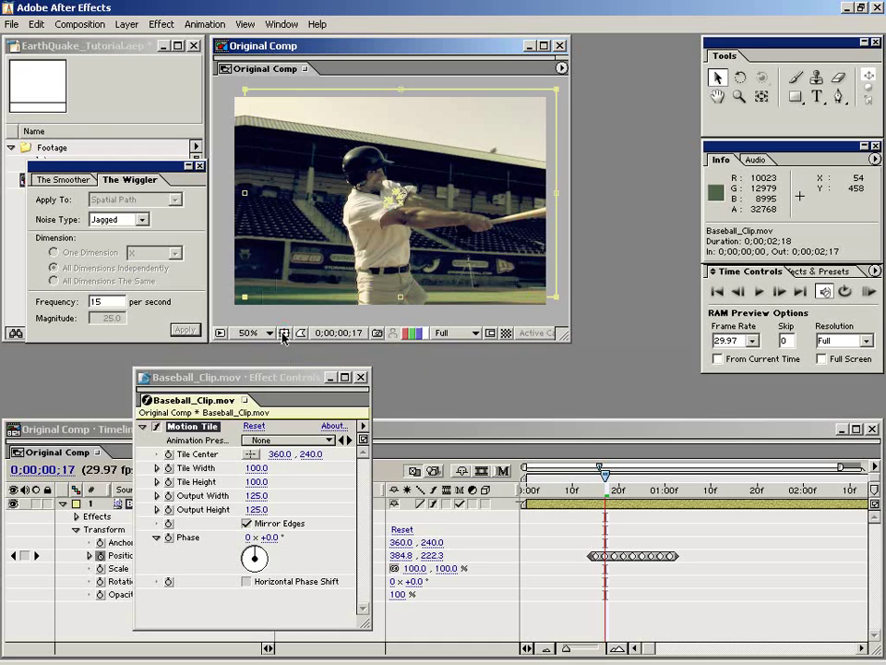
# Recheck Motion Tile, test moving the clip up and undo, back at the timeline
pyautogui.click(156, 428)
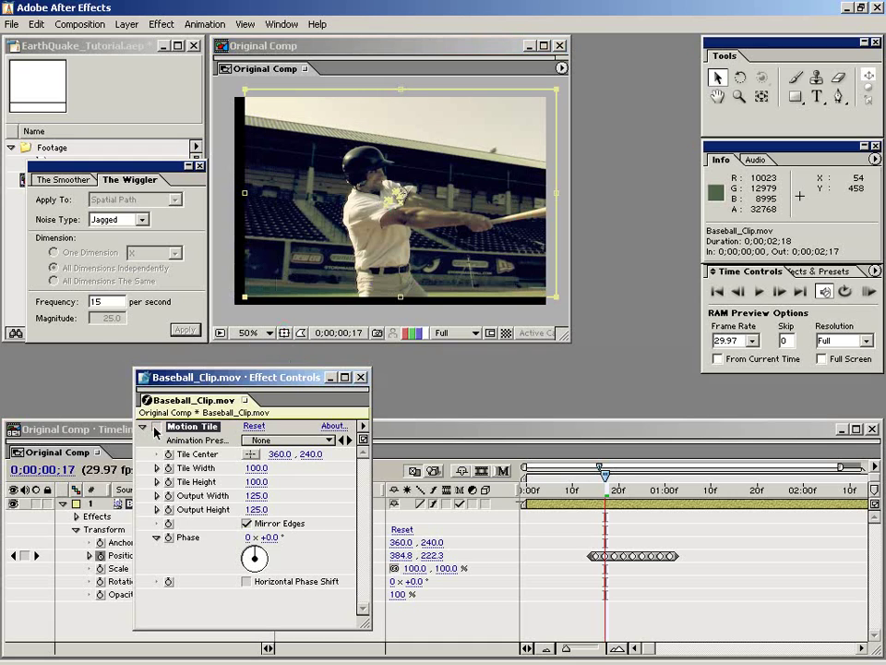
pyautogui.click(156, 429)
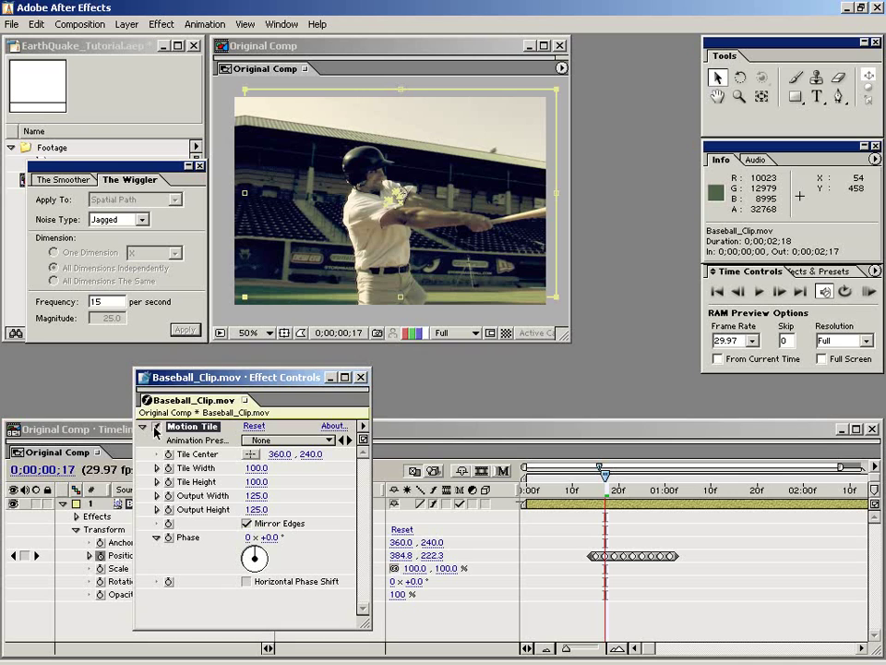
pyautogui.moveTo(354, 291); pyautogui.dragTo(356, 259)
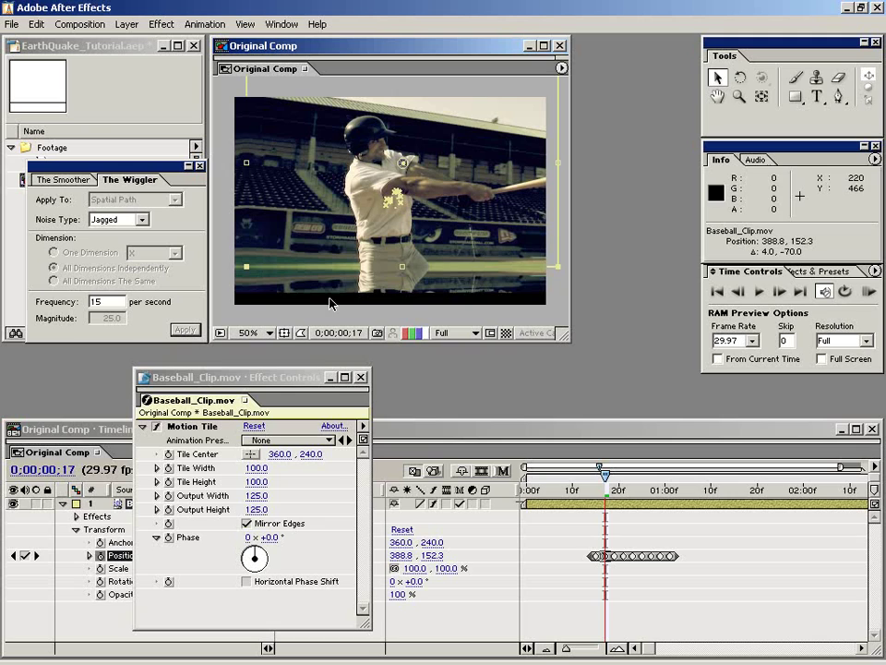
pyautogui.hotkey('ctrl', 'z')
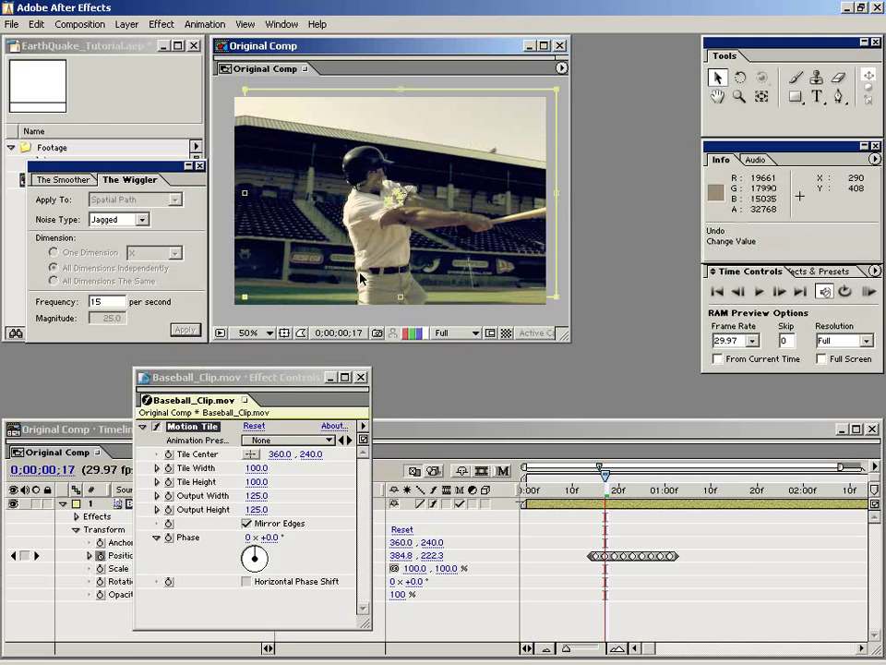
pyautogui.click(581, 593)
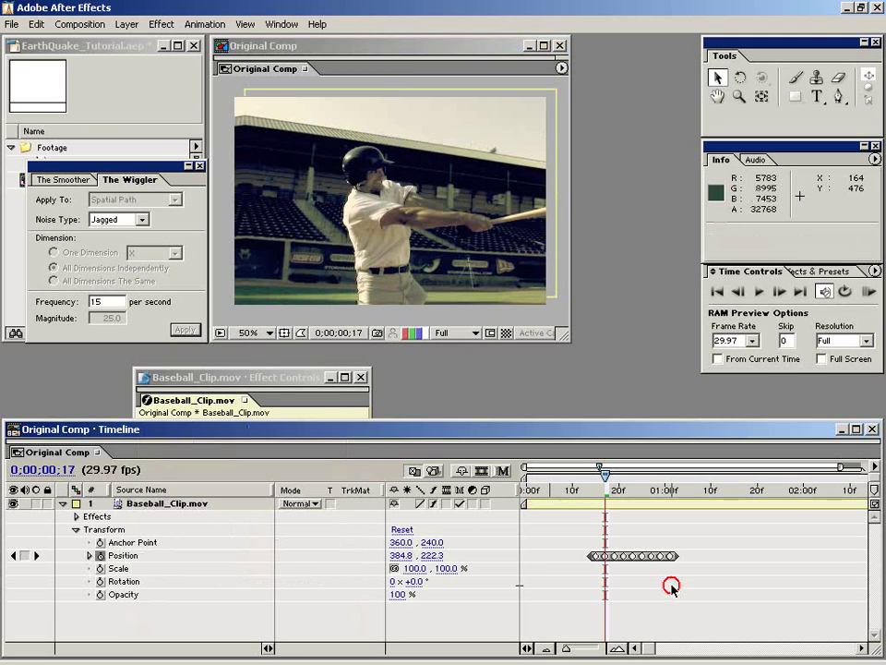
# Enable comp motion blur, RAM-preview the shake, and scrub to 0;00;00;26
pyautogui.click(504, 471)
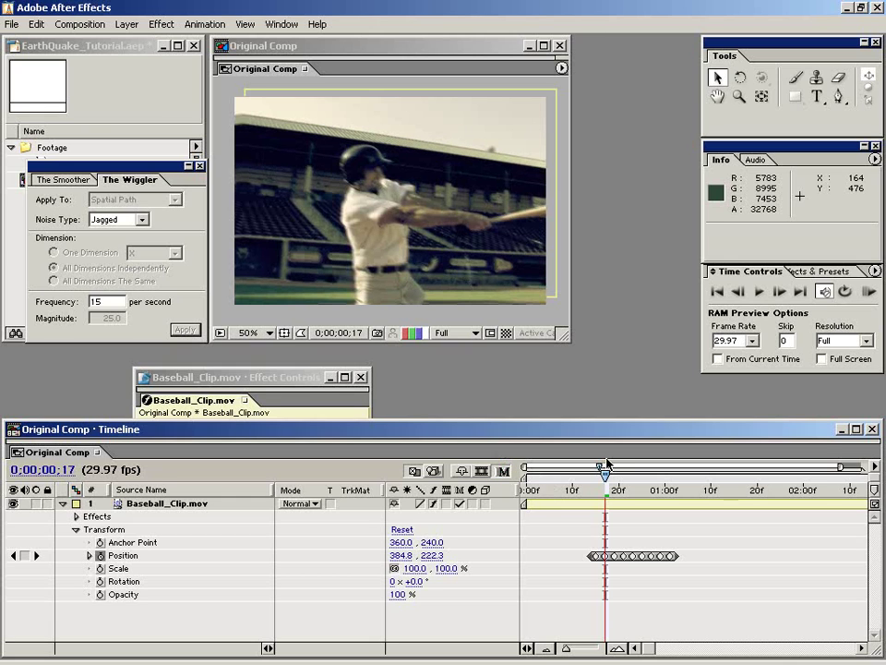
pyautogui.press('KP_0')
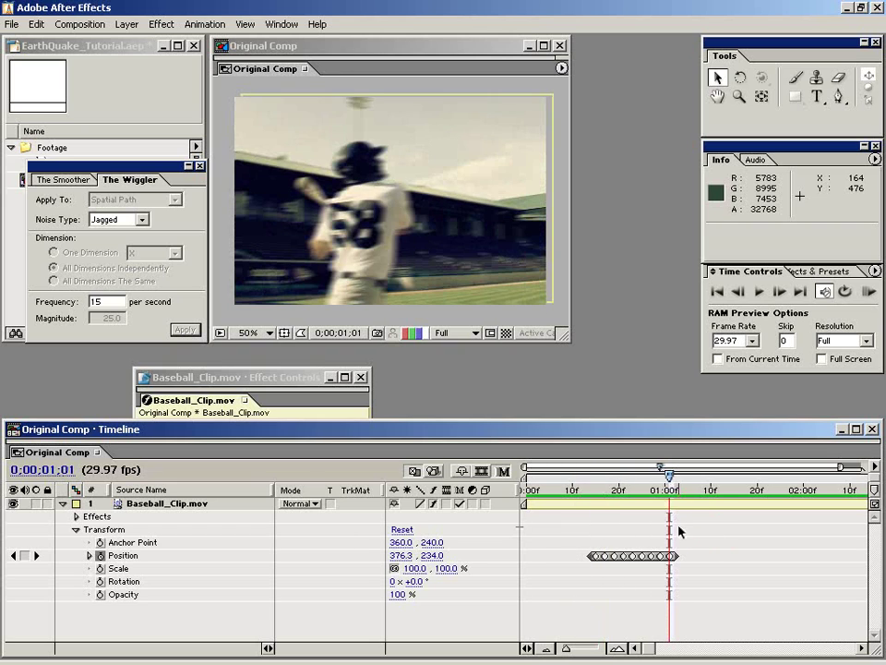
pyautogui.press('=')
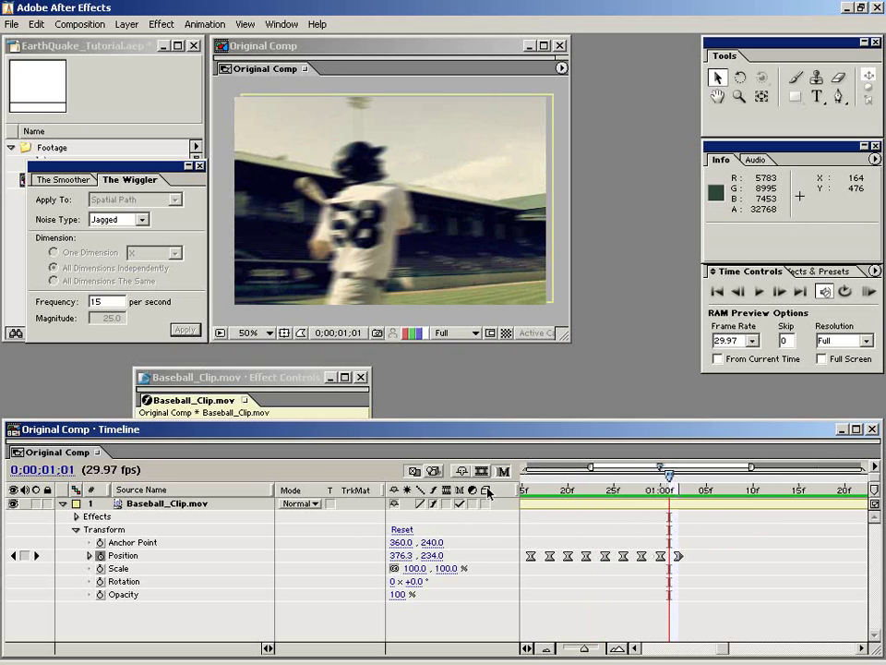
pyautogui.moveTo(530, 496)
pyautogui.mouseDown()
pyautogui.moveTo(688, 480)
pyautogui.moveTo(626, 482)
pyautogui.mouseUp()
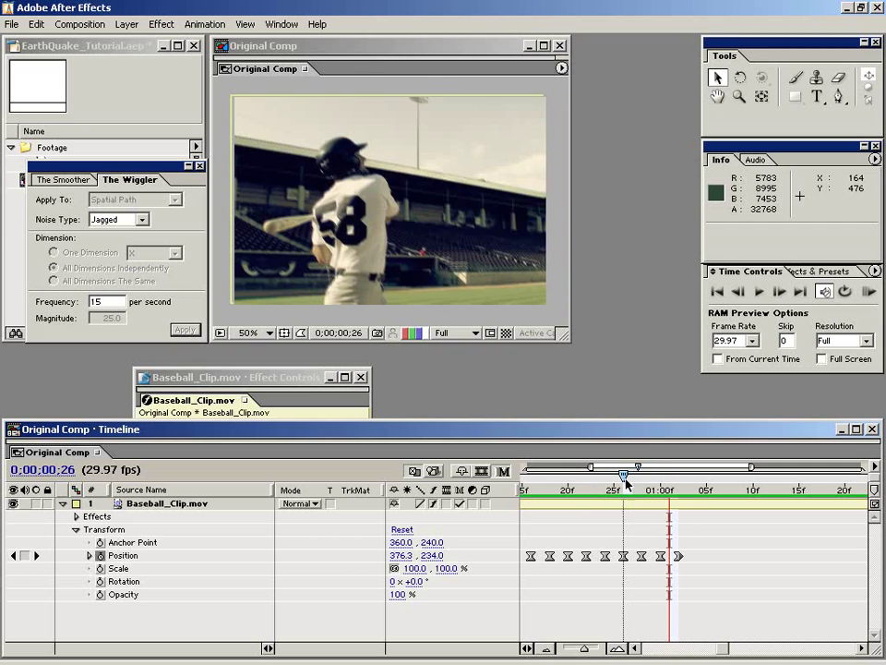